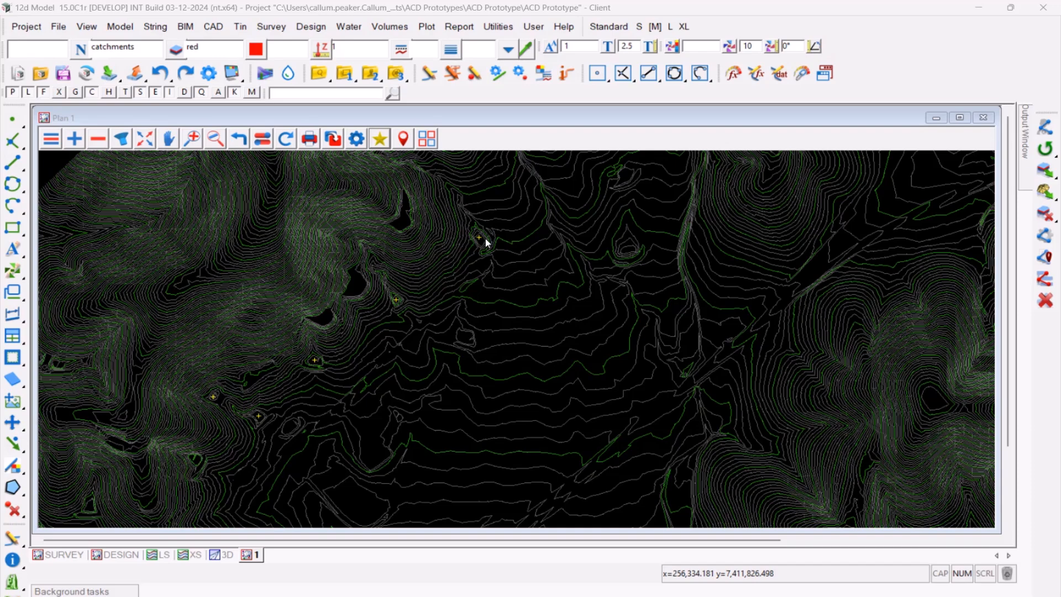
- Open the Auto Catchment Delineation tool and place its dialog clear of the western pit locations
left_click(267, 75)
left_click_drag(405, 85, 831, 168)
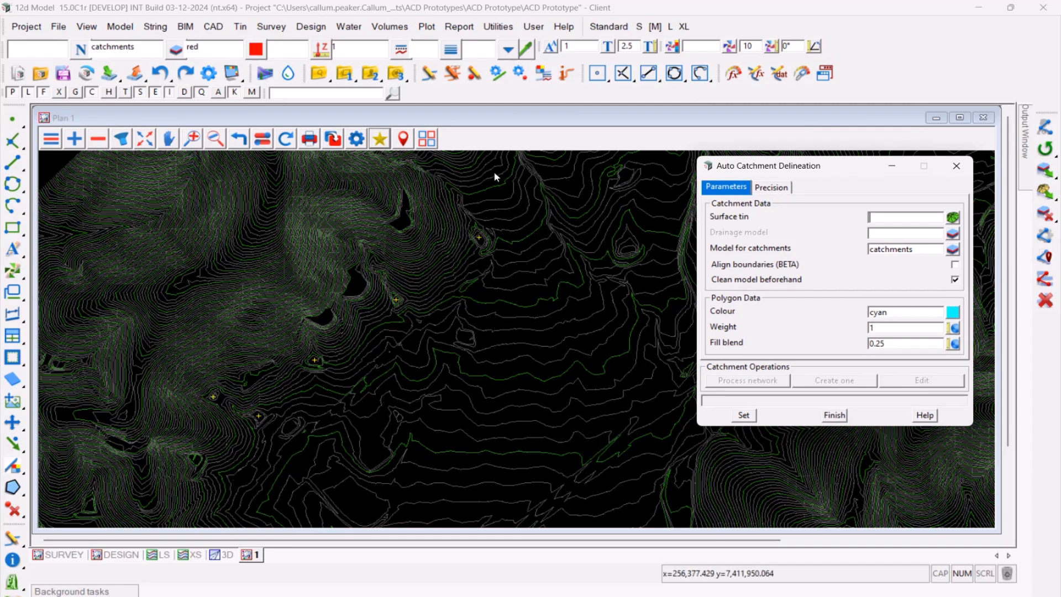
left_click(347, 28)
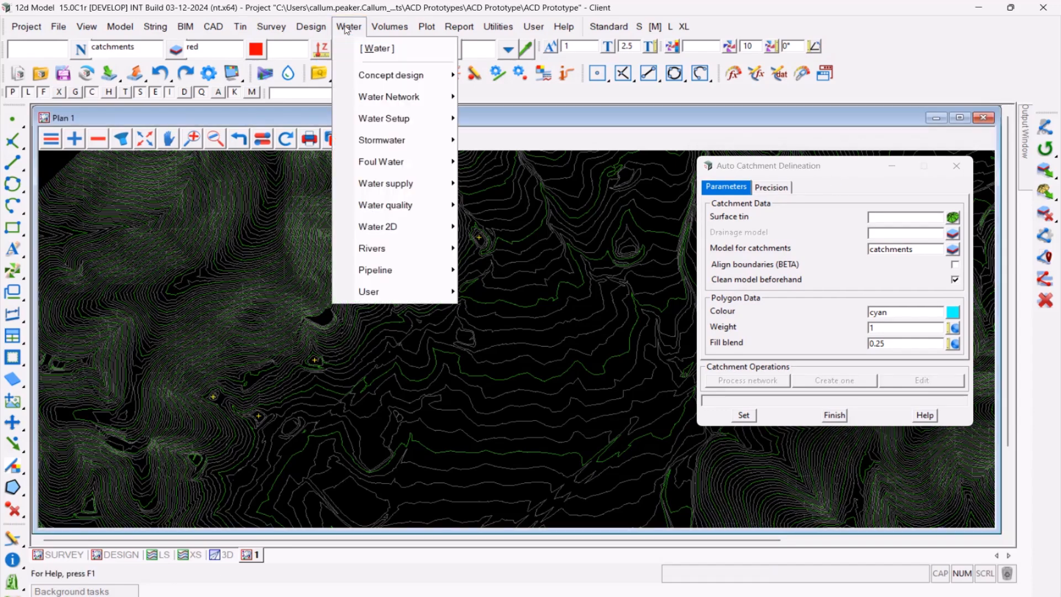
mouse_move(387, 139)
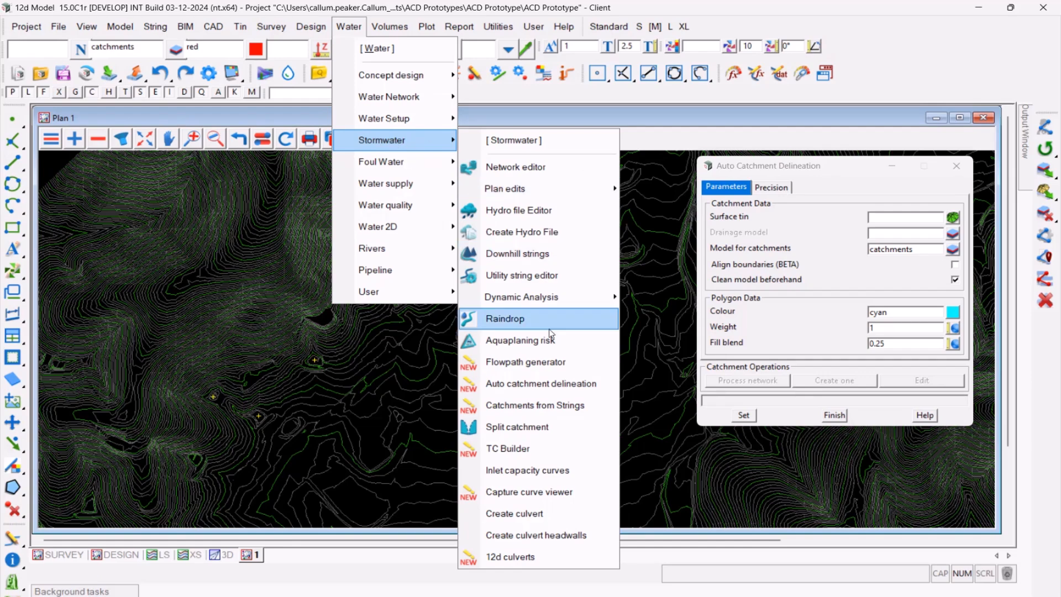
left_click(332, 405)
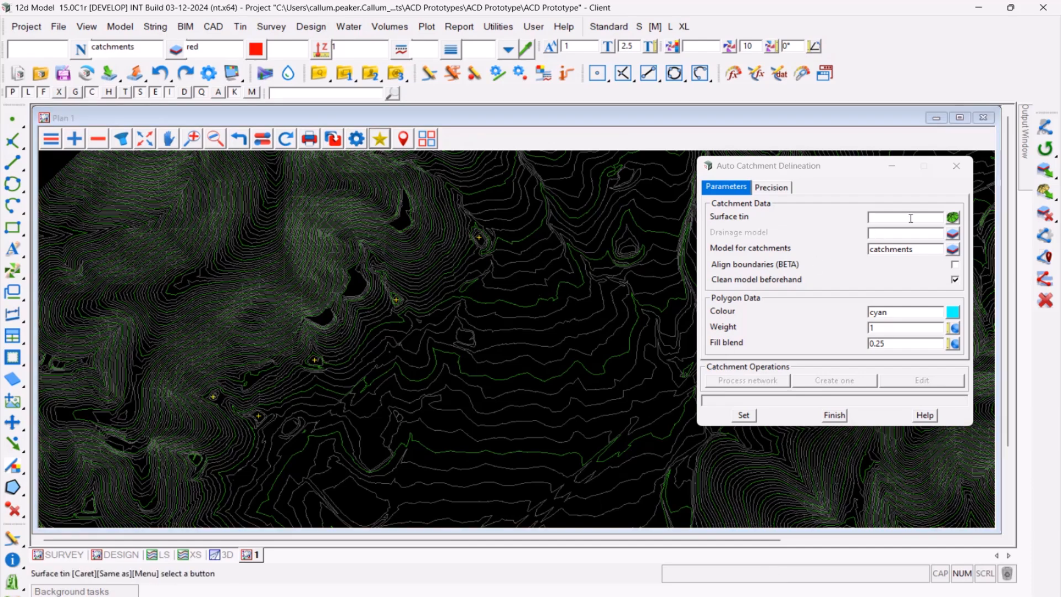
- Set the catchment data to surface tin SURVEY, with Align boundaries (BETA) enabled and Clean model beforehand disabled
left_click(953, 217)
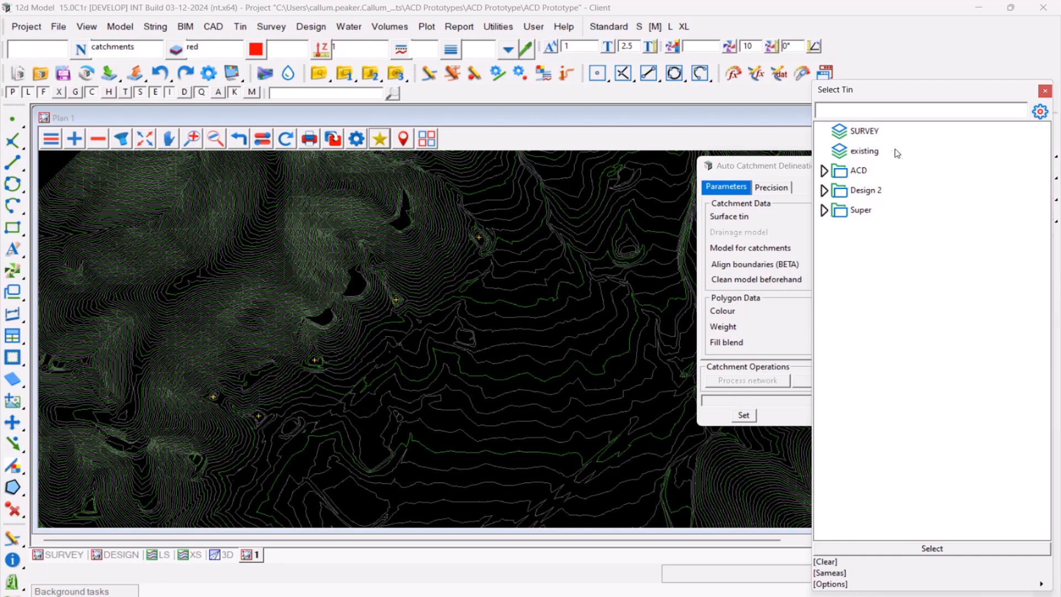
double_click(863, 131)
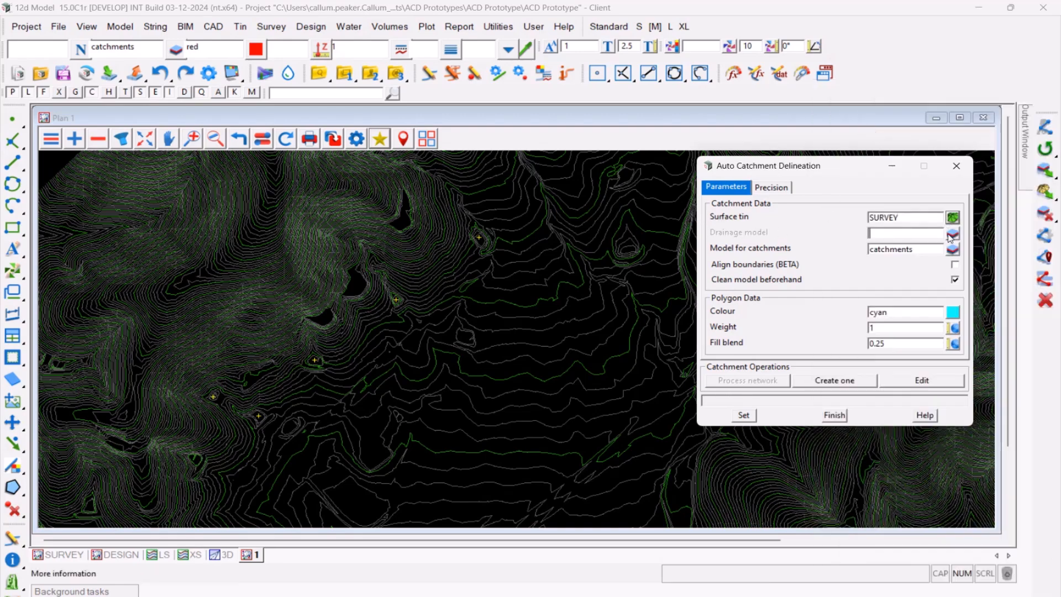
double_click(932, 251)
left_click(934, 251)
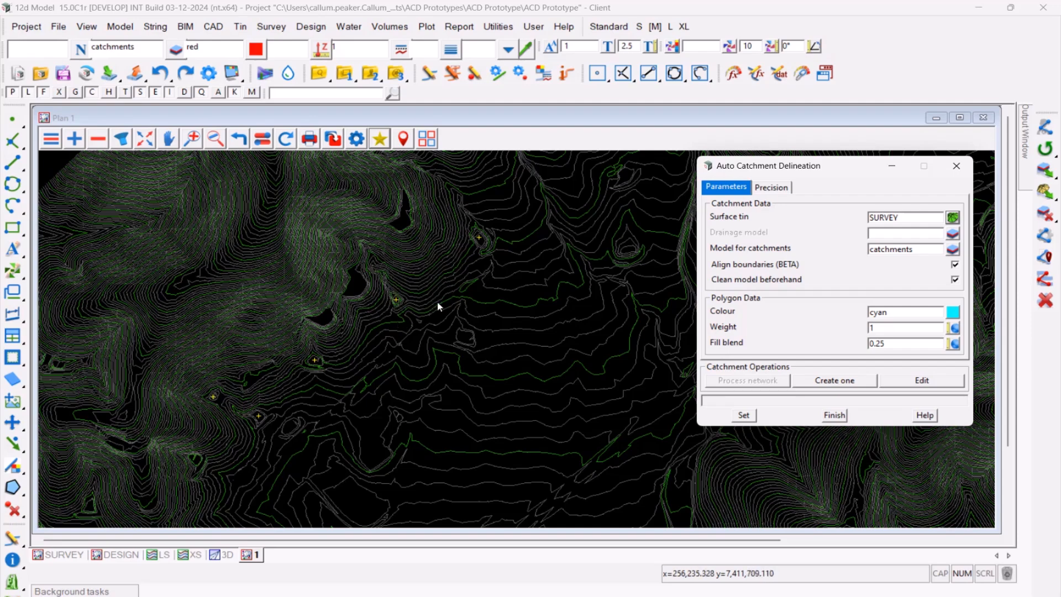
left_click(955, 280)
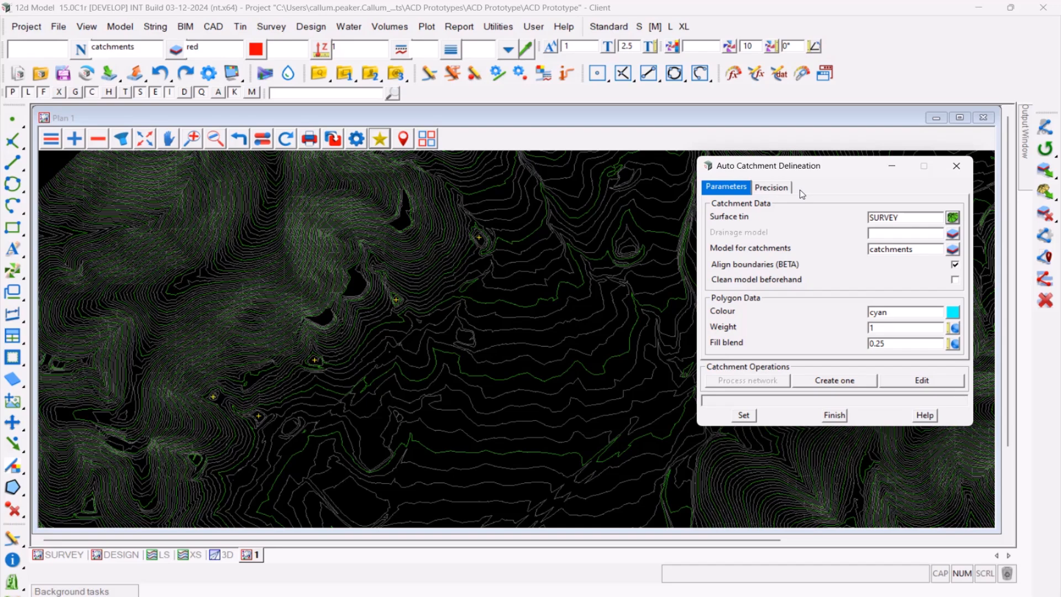
- Create individual catchments for the two southwesternmost marked pit locations in the plan view
left_click(832, 381)
left_click(214, 398)
middle_click(213, 399)
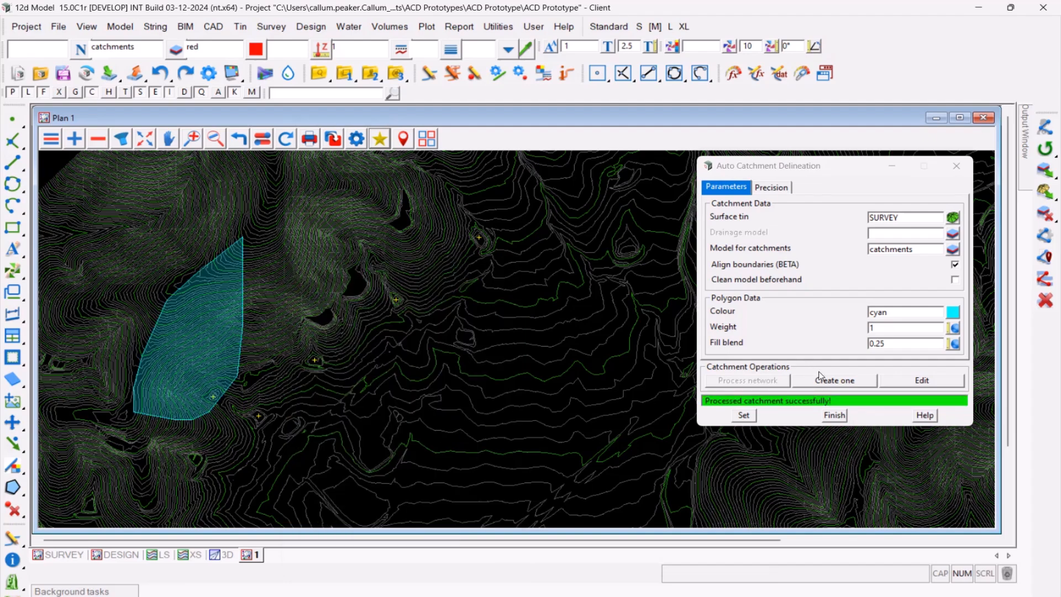
left_click(828, 381)
left_click(258, 416)
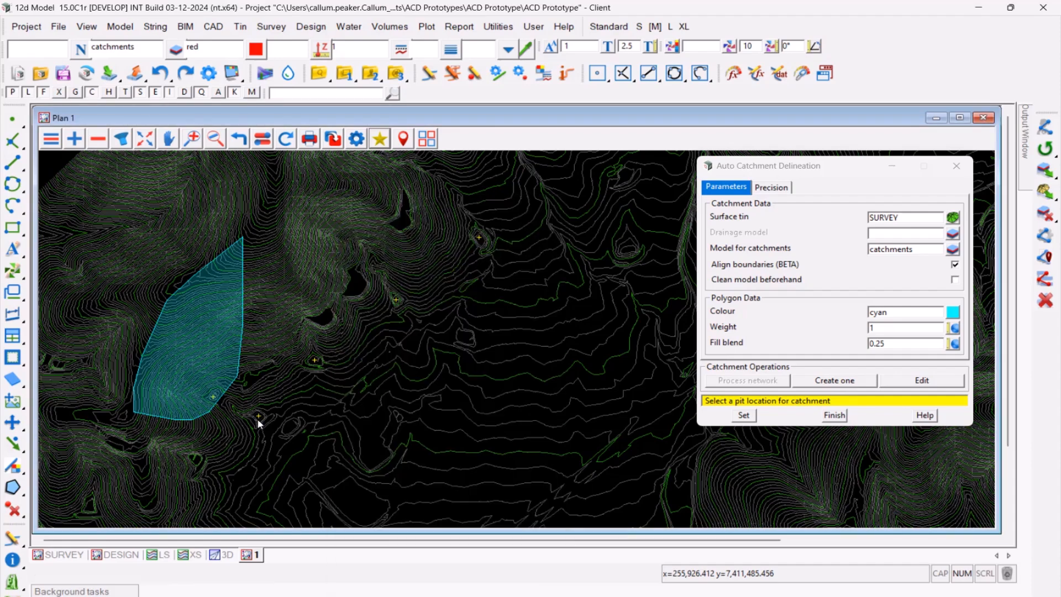
middle_click(258, 415)
- Create individual catchments for the three remaining marked pits, working northeast across the plan
left_click(835, 380)
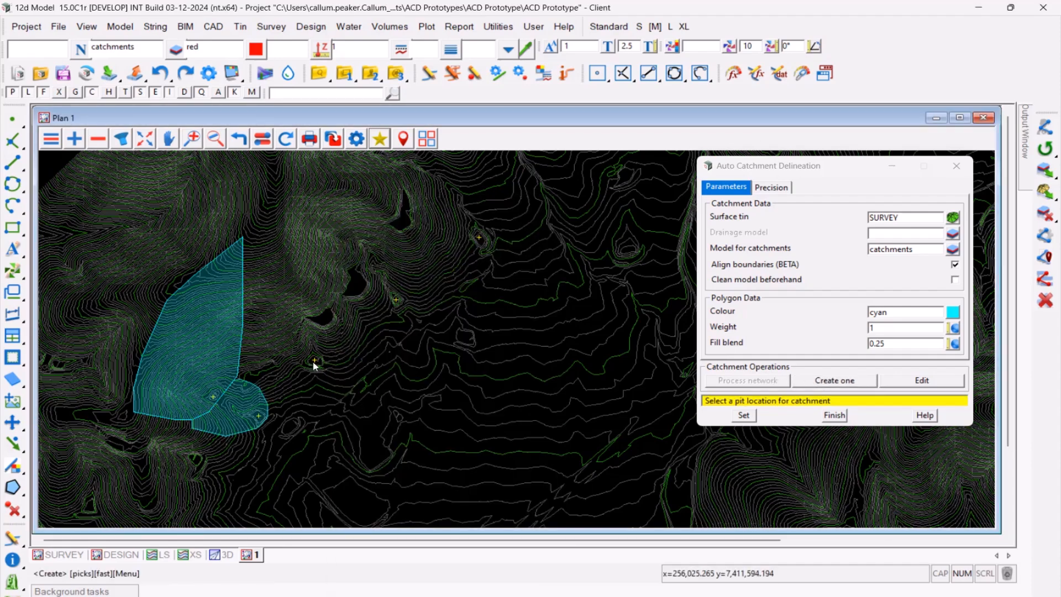
left_click(313, 363)
left_click(851, 382)
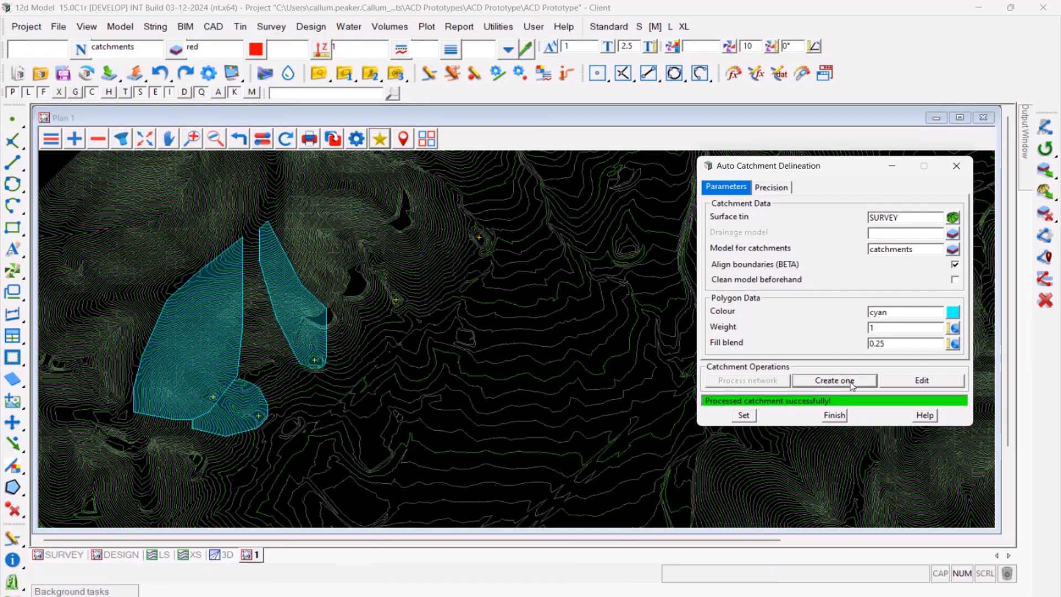
left_click(397, 303)
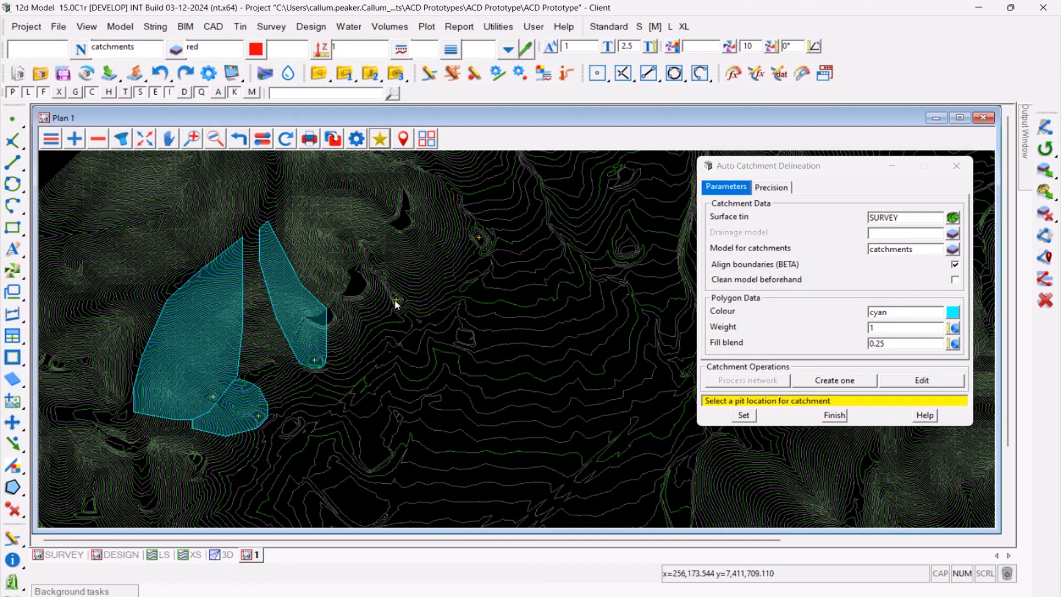
left_click(832, 381)
left_click(479, 238)
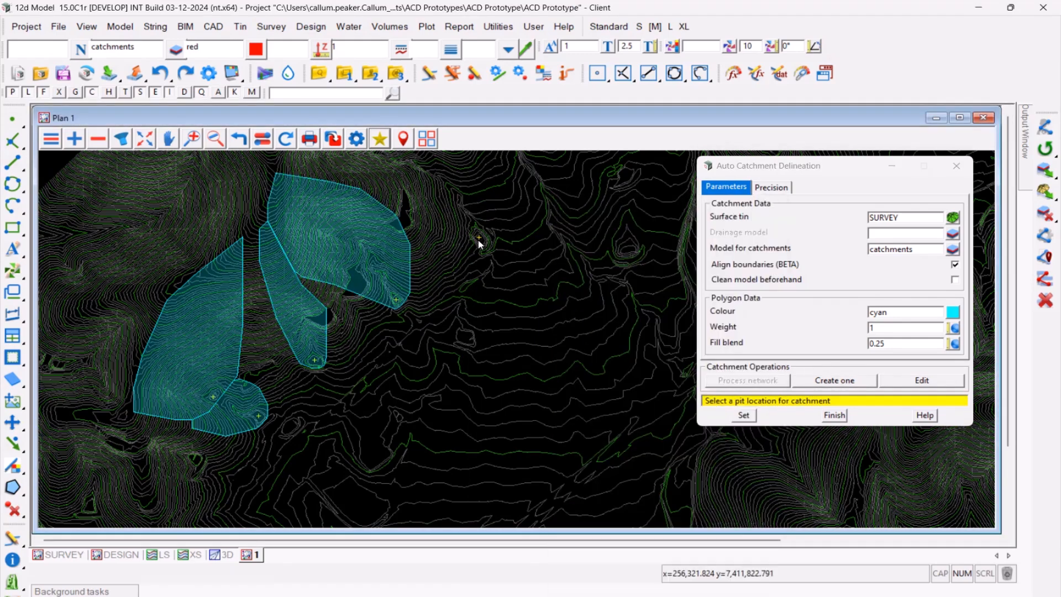
scroll(347, 394, "down", 2)
scroll(490, 159, "up", 2)
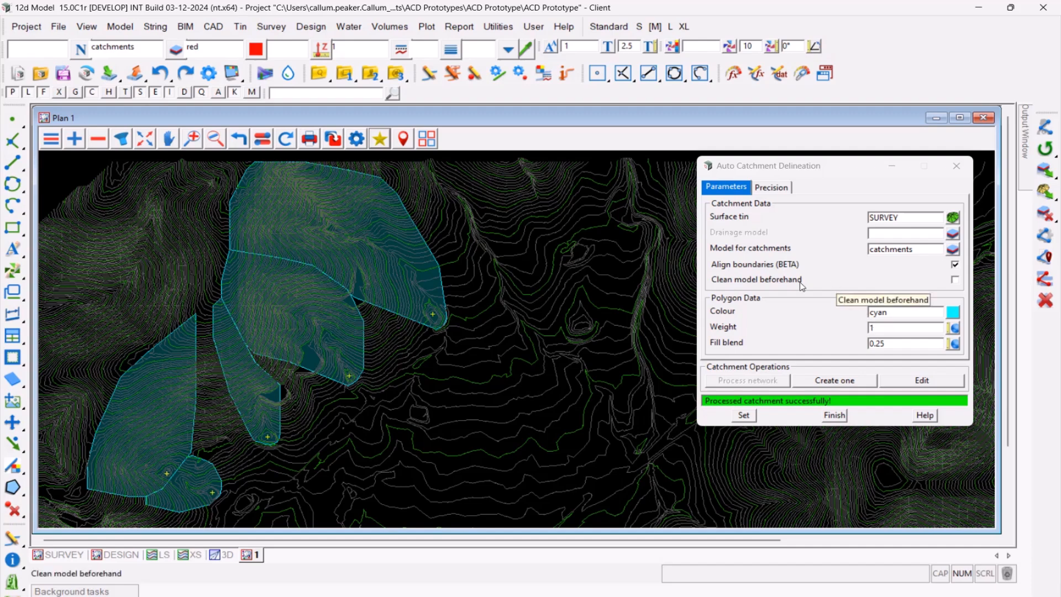
- Enable Manual precision so the catchment polygon resolution and puddle tolerance can be edited
left_click(786, 189)
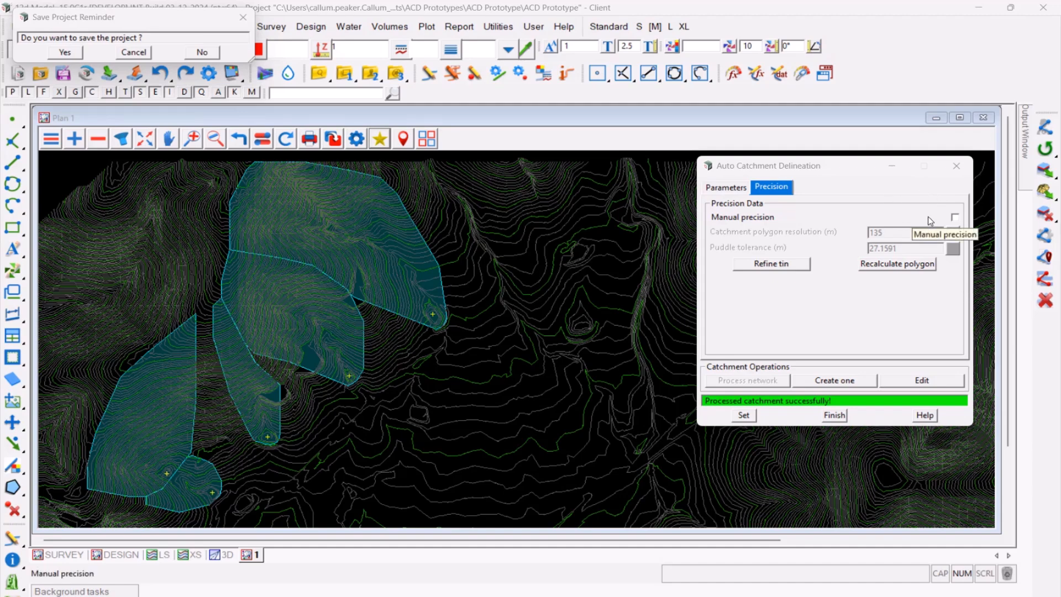
left_click(885, 220)
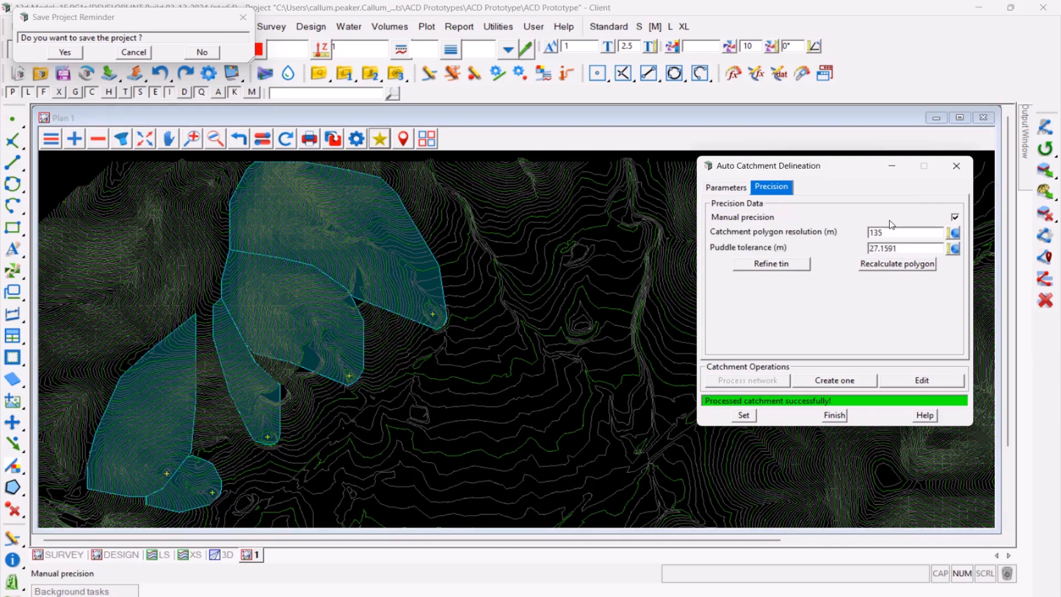
double_click(917, 232)
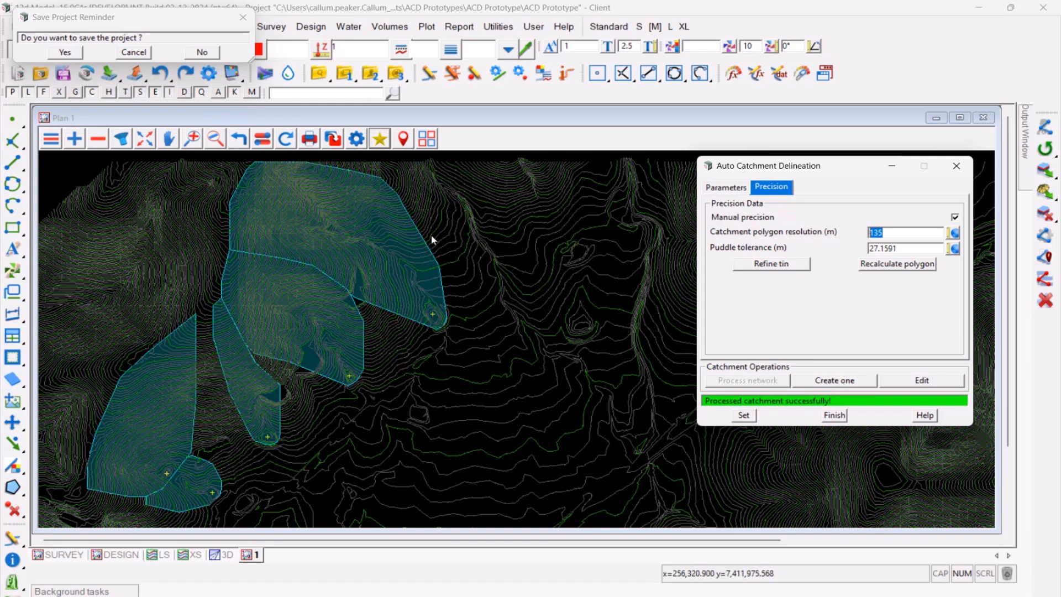
left_click(909, 251)
left_click(908, 253)
- Examine the contours and boundaries of the northern catchments in relation to the puddle tolerance setting
scroll(536, 168, "up", 3)
scroll(542, 207, "down", 5)
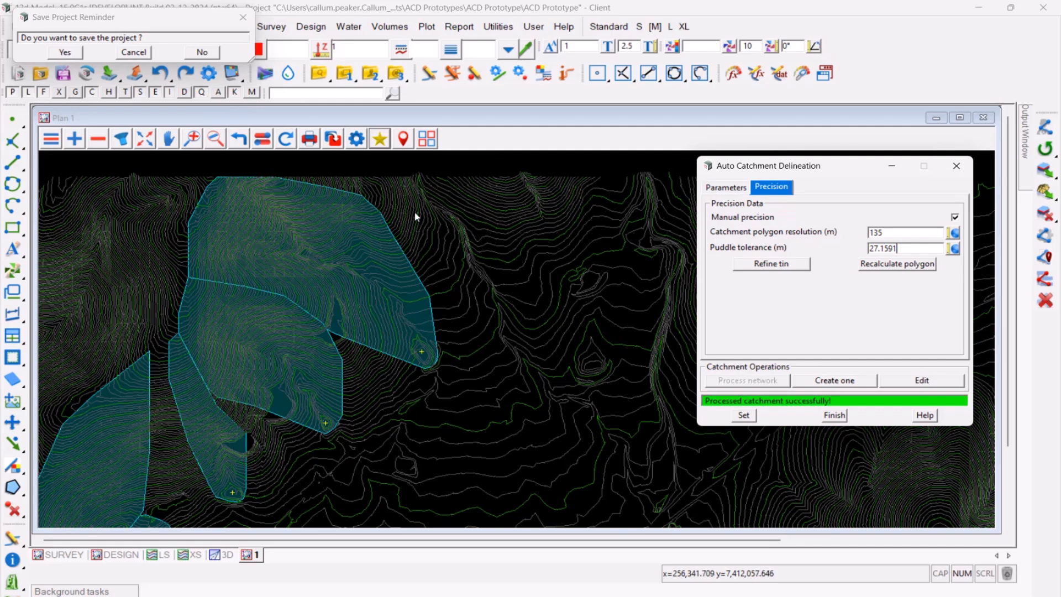
scroll(227, 210, "up", 3)
scroll(353, 274, "up", 2)
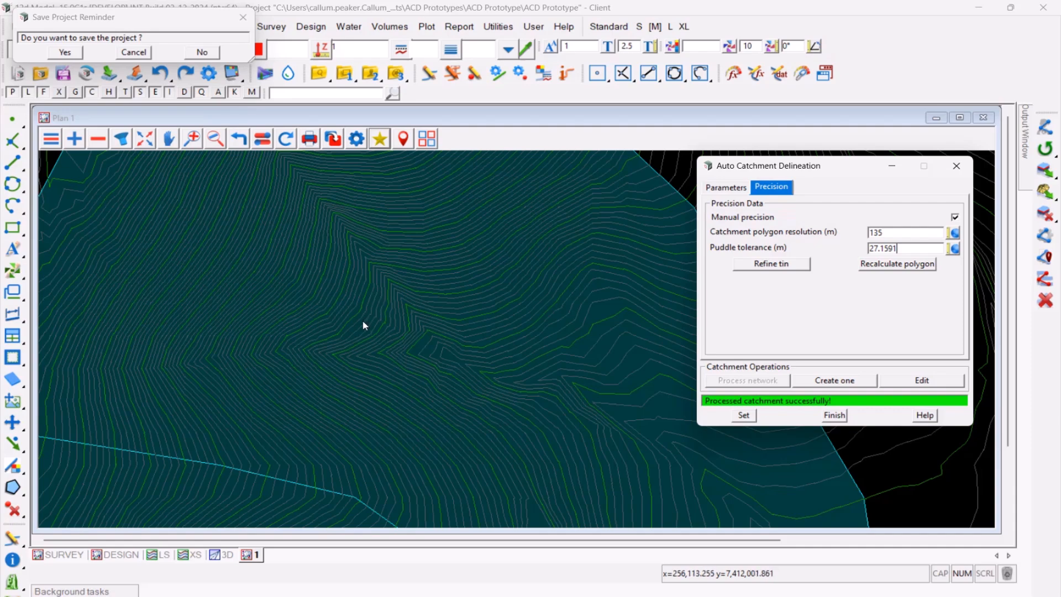
double_click(913, 248)
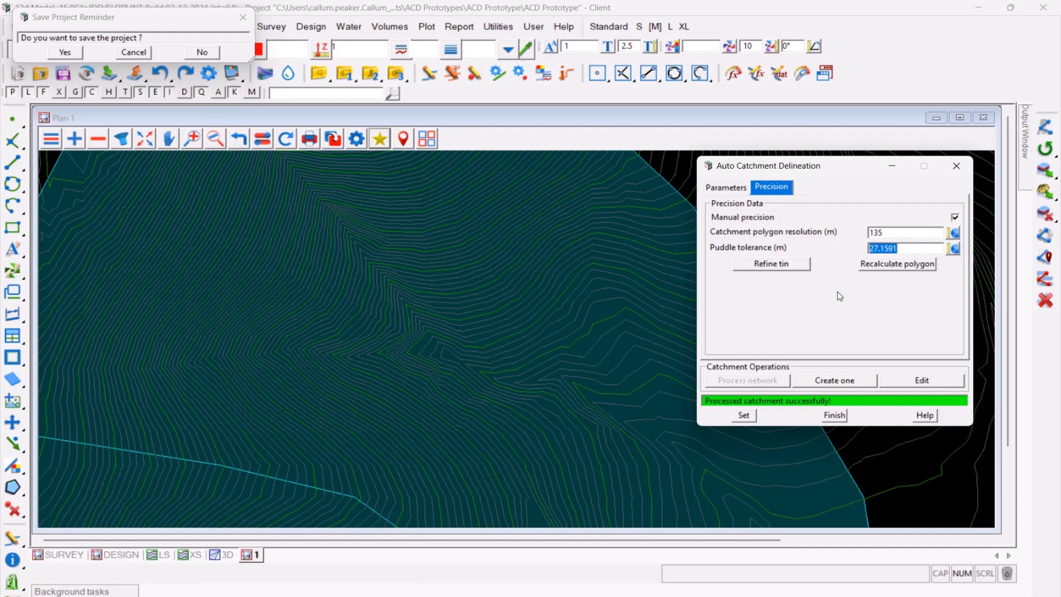
left_click(914, 247)
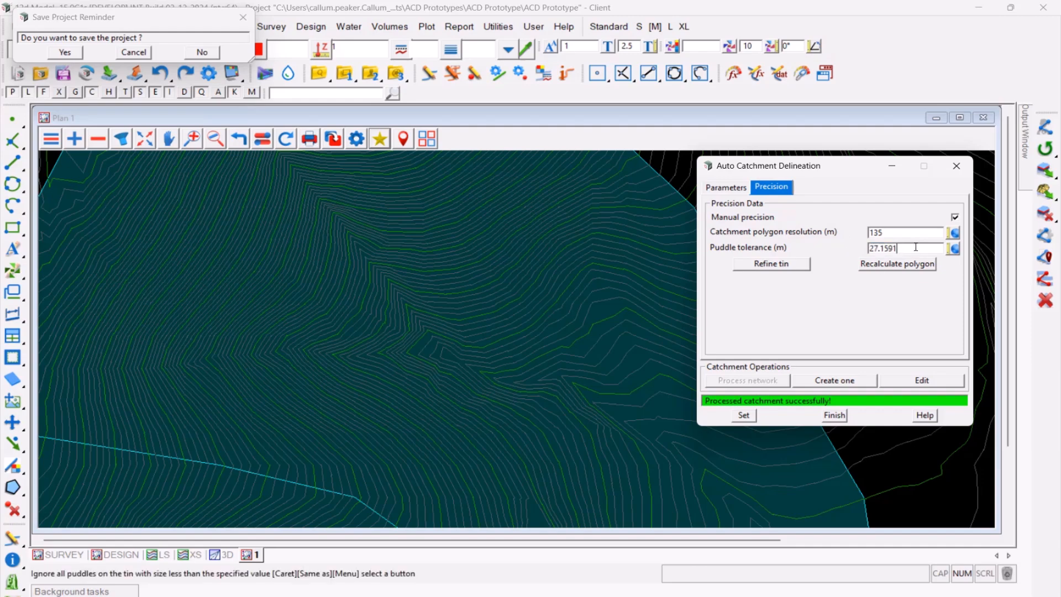
scroll(329, 280, "down", 2)
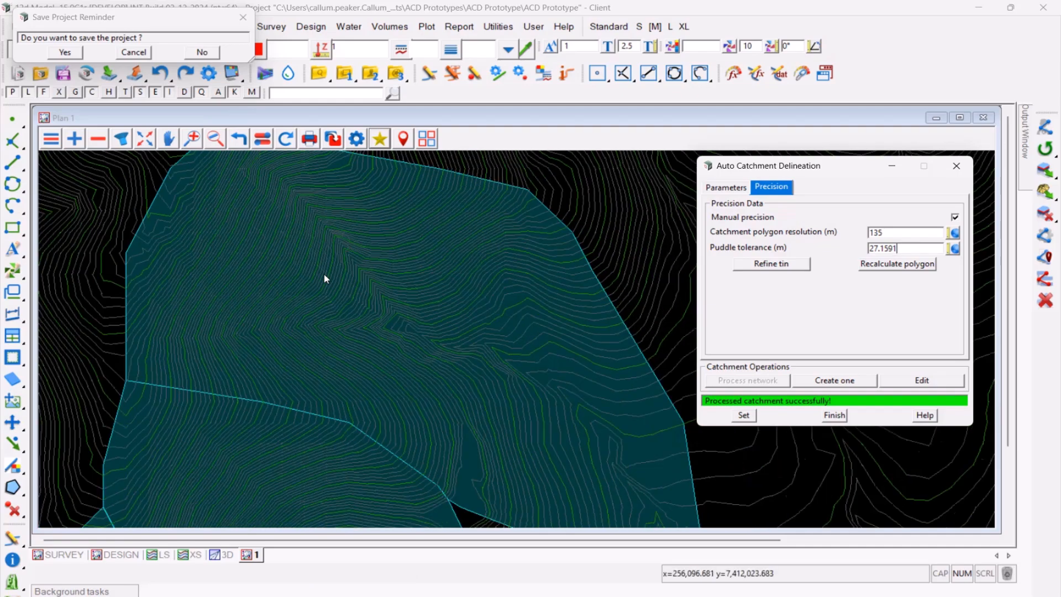
scroll(320, 241, "down", 2)
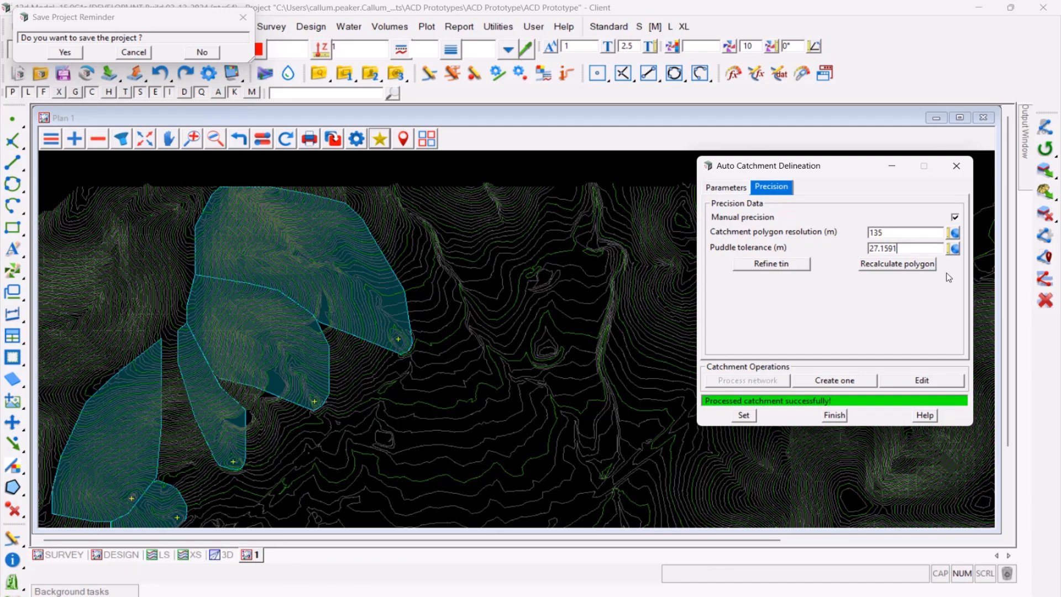
- Move the catchment dialog aside and load the plan view favourite "catchments full tin.12dvfplan"
left_click_drag(801, 165, 74, 120)
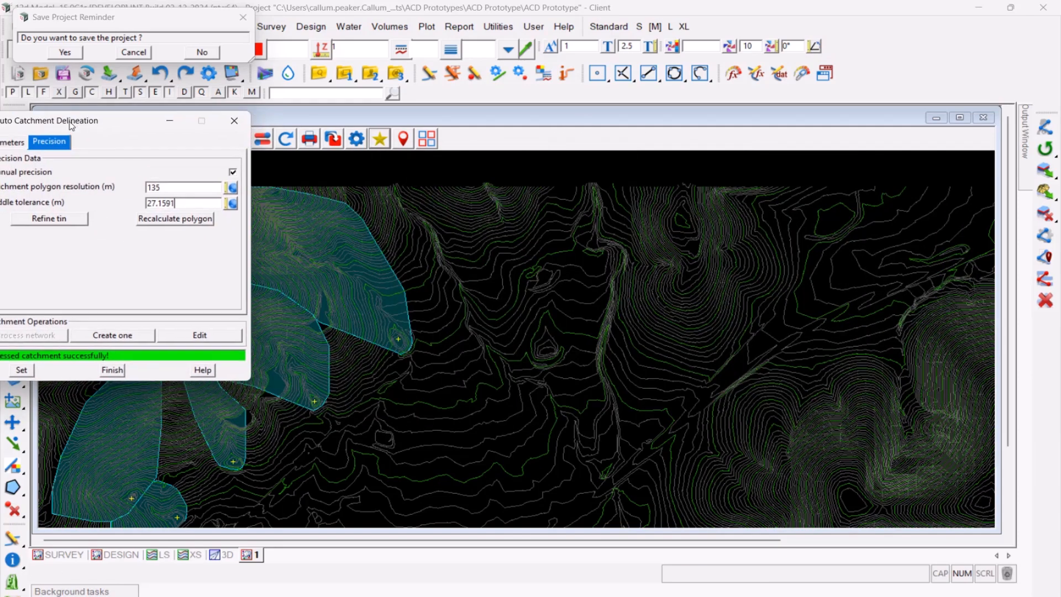
left_click(380, 138)
mouse_move(575, 166)
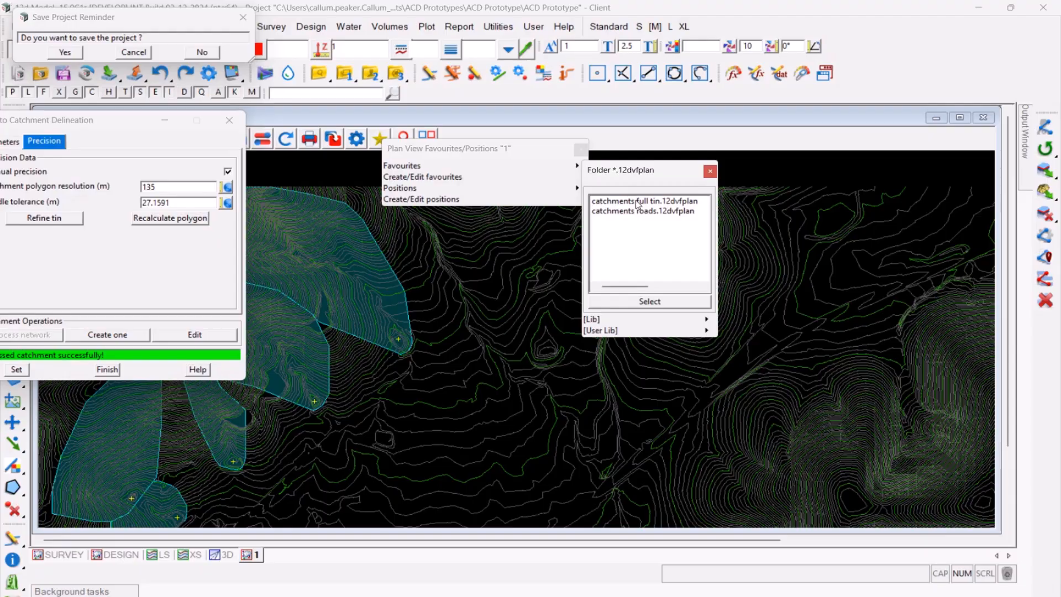
double_click(641, 200)
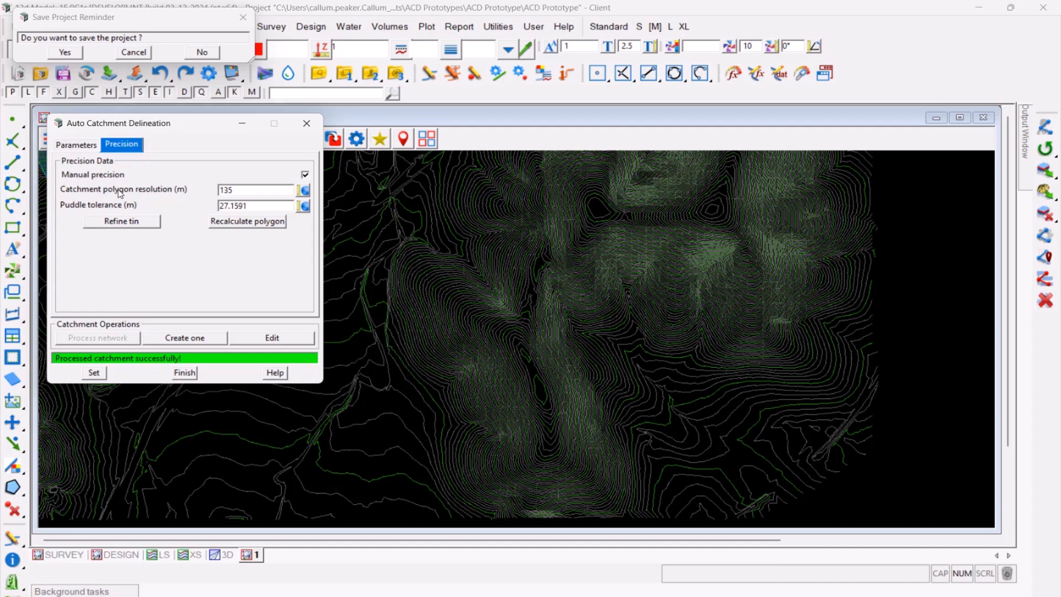
- Open the Flowpath Generator and place its dialog clear of the Auto Catchment Delineation dialog
left_click(288, 73)
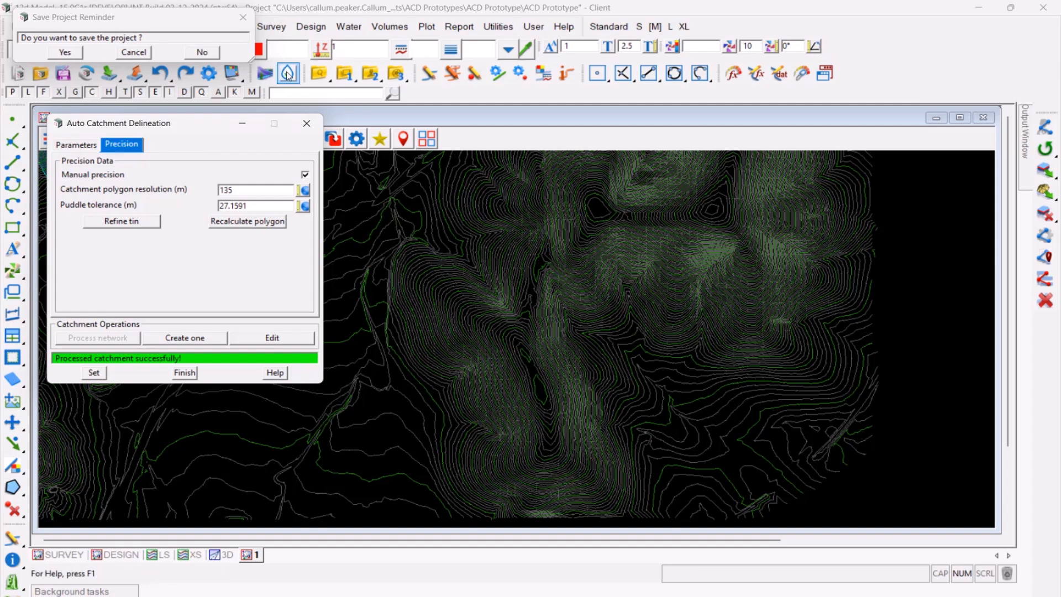
left_click_drag(345, 88, 378, 130)
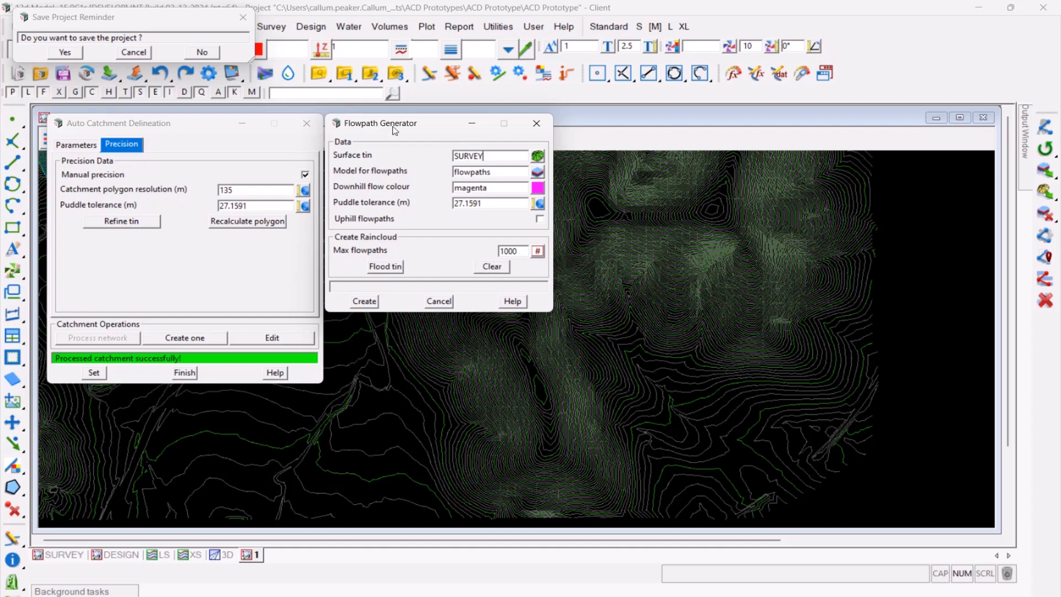
mouse_move(394, 128)
left_mouse_down()
mouse_move(817, 102)
mouse_move(860, 55)
left_mouse_up()
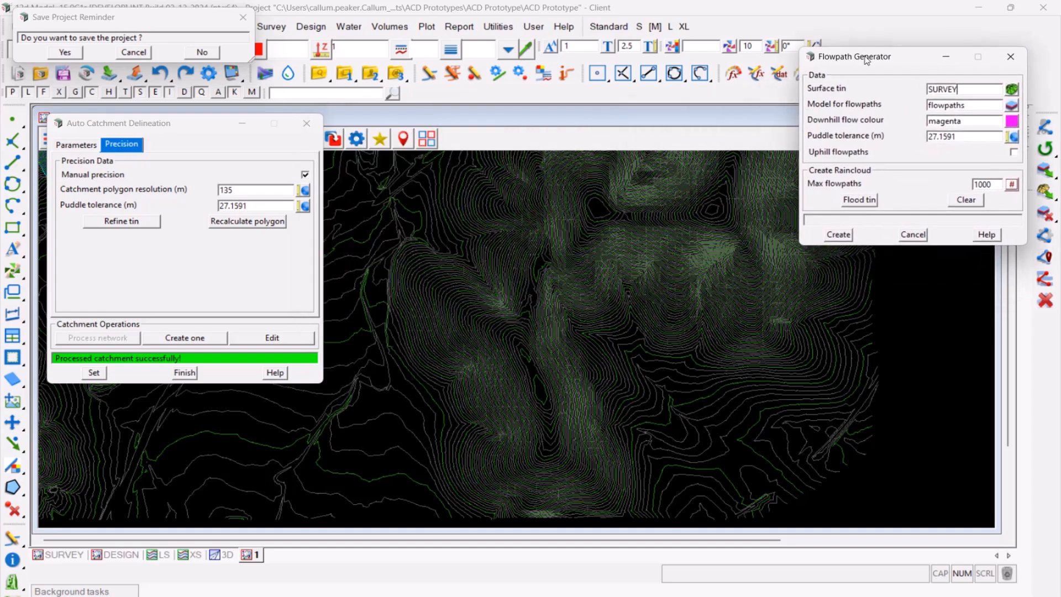
- Compare the surface tin in the flowpath and catchment dialogs and check the flowpath puddle tolerance
double_click(973, 89)
left_click(76, 144)
double_click(252, 176)
left_click(252, 178)
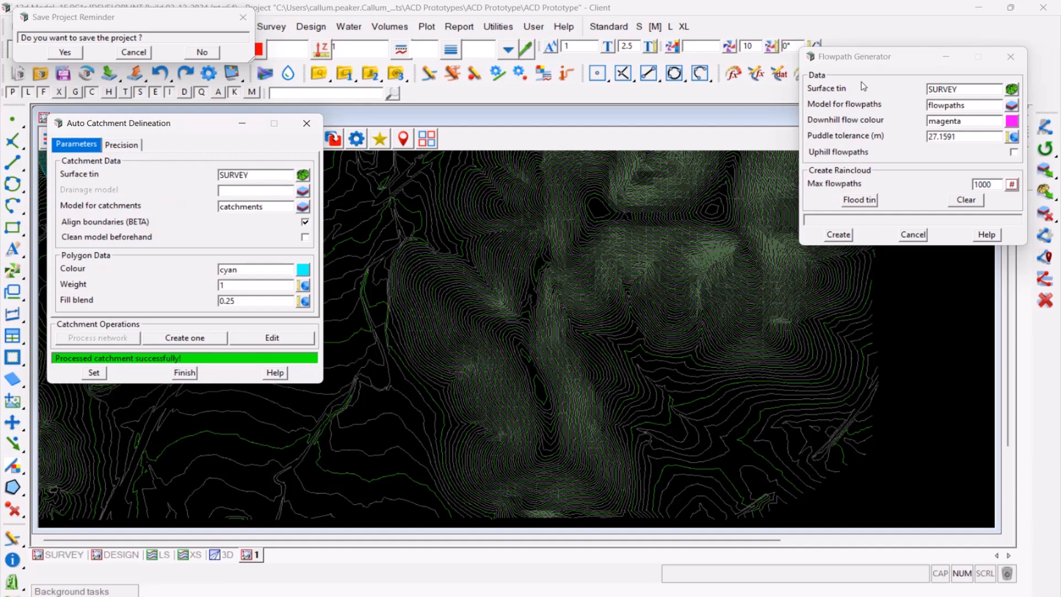
left_click(967, 138)
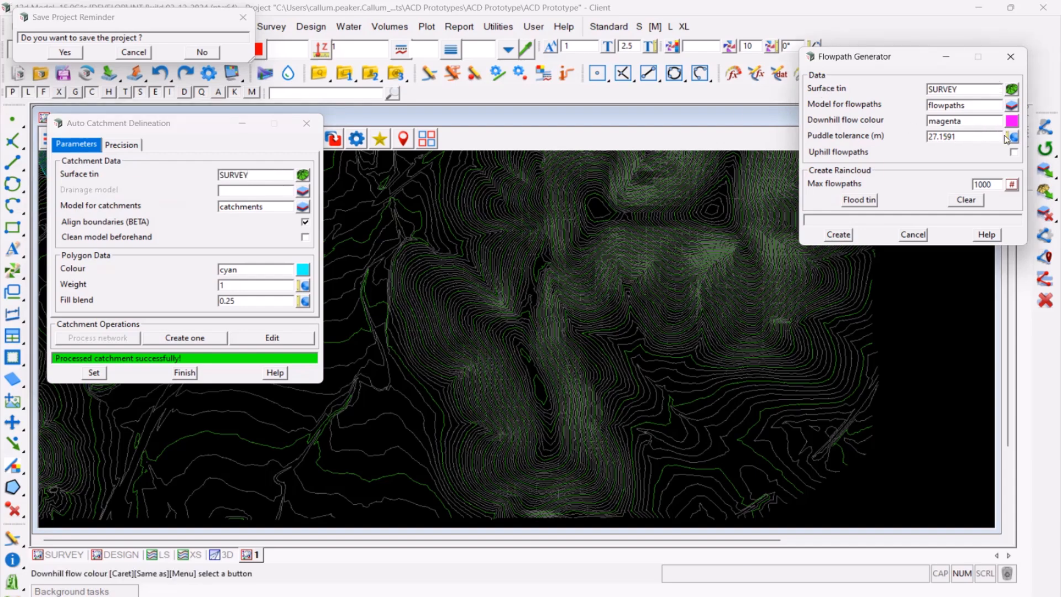
left_click_drag(967, 140, 884, 141)
left_click(968, 138)
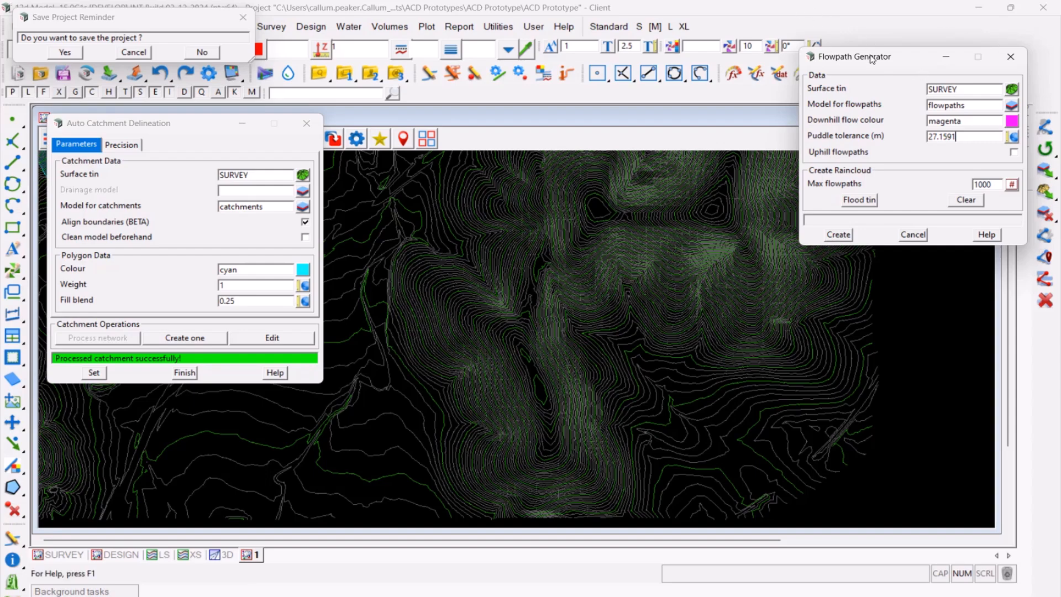
- Create a downhill flowpath starting on the slope just south of the northern ridge and inspect where it ends
left_click(838, 234)
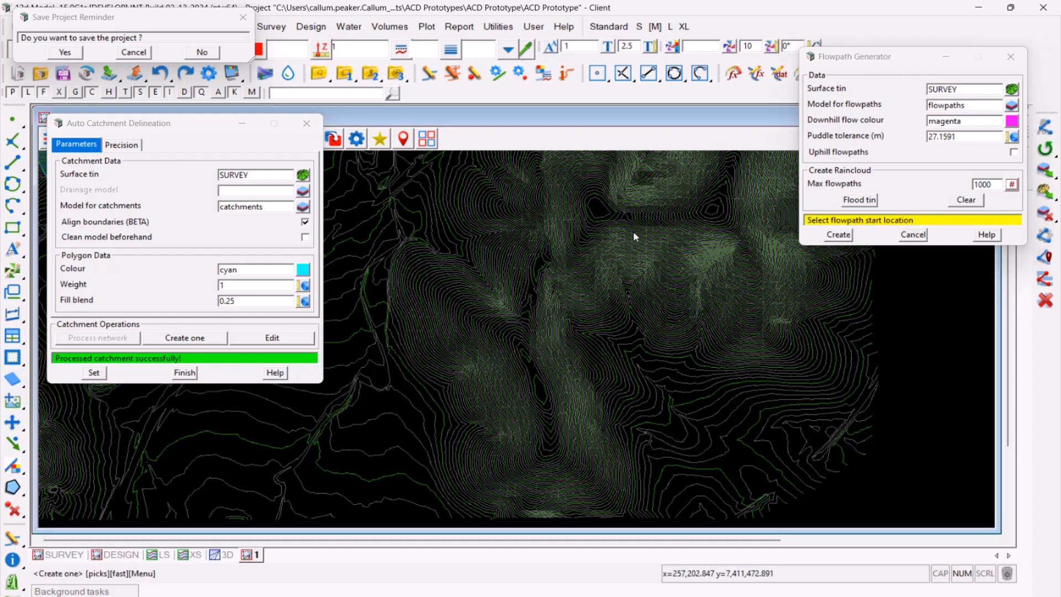
left_click(669, 225)
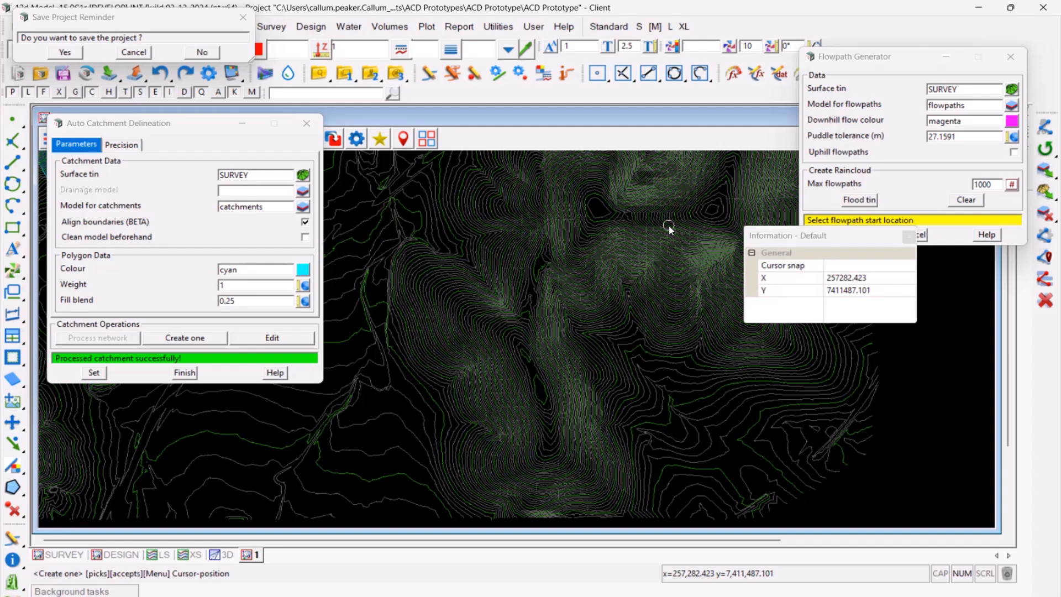
middle_click(668, 225)
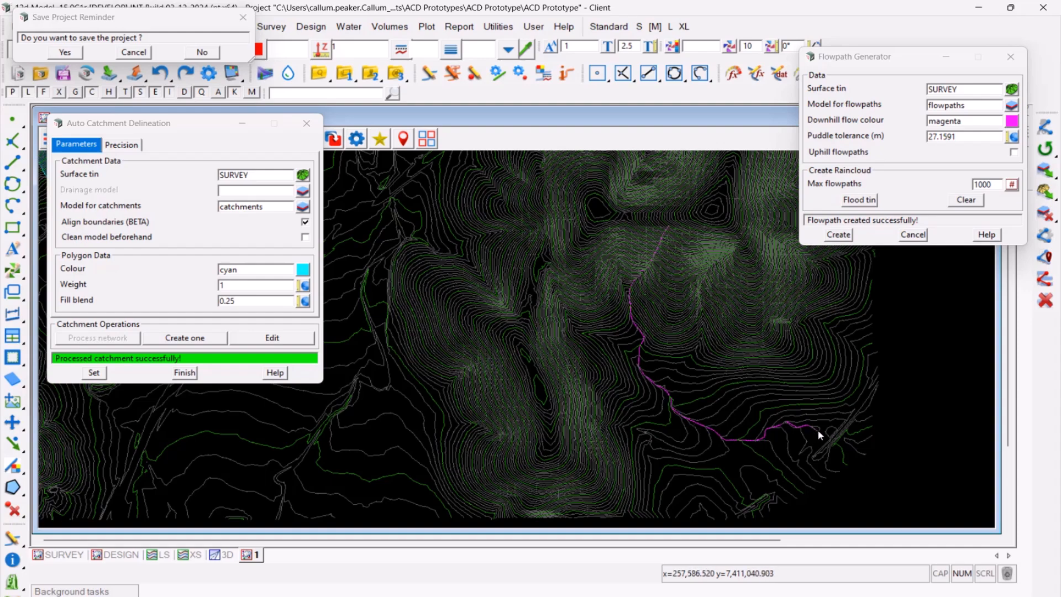
scroll(818, 429, "up", 2)
scroll(795, 426, "up", 2)
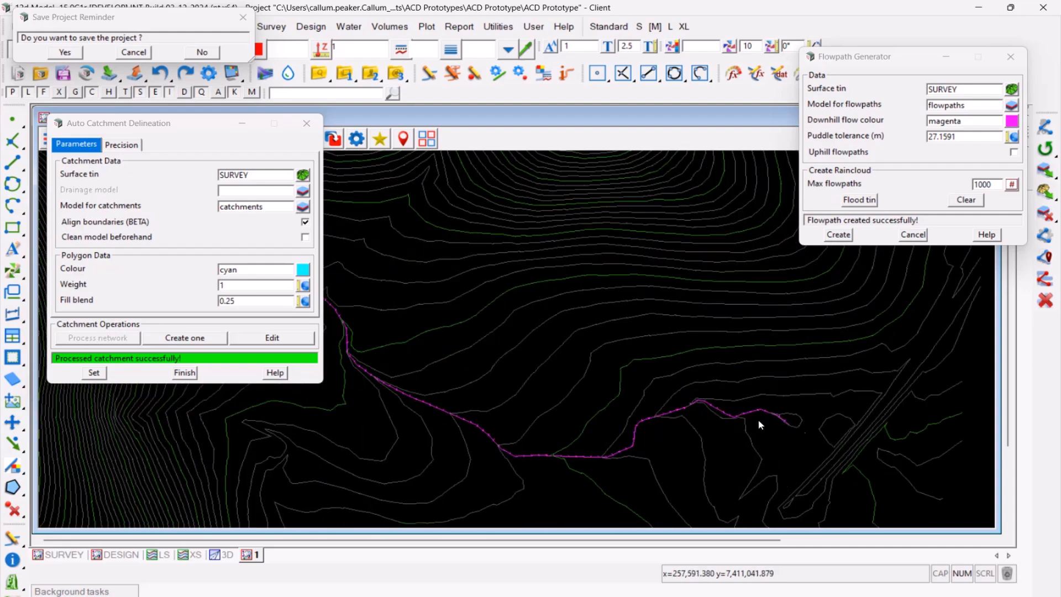
scroll(797, 417, "down", 3)
scroll(763, 398, "down", 2)
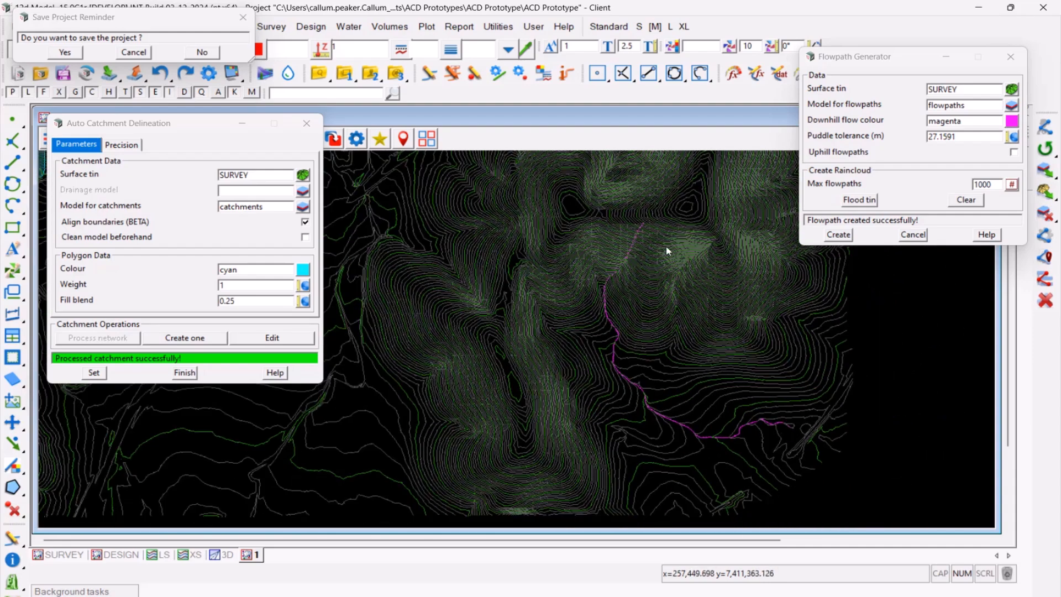
scroll(608, 191, "up", 2)
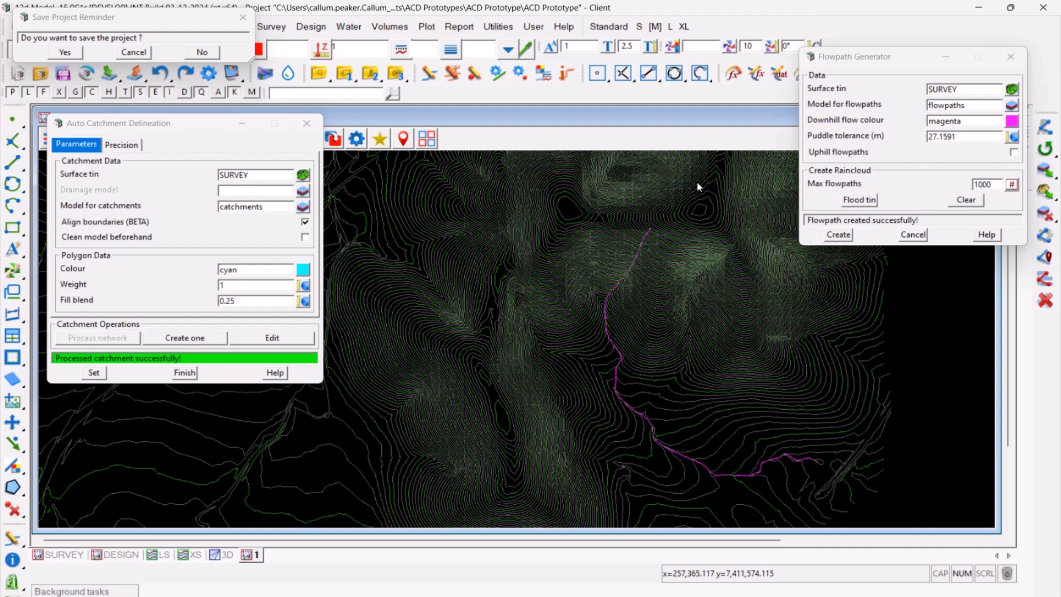
- Create two more flowpaths, one starting on the slope west of the first flowpath and one on the slope east of it
left_click(880, 55)
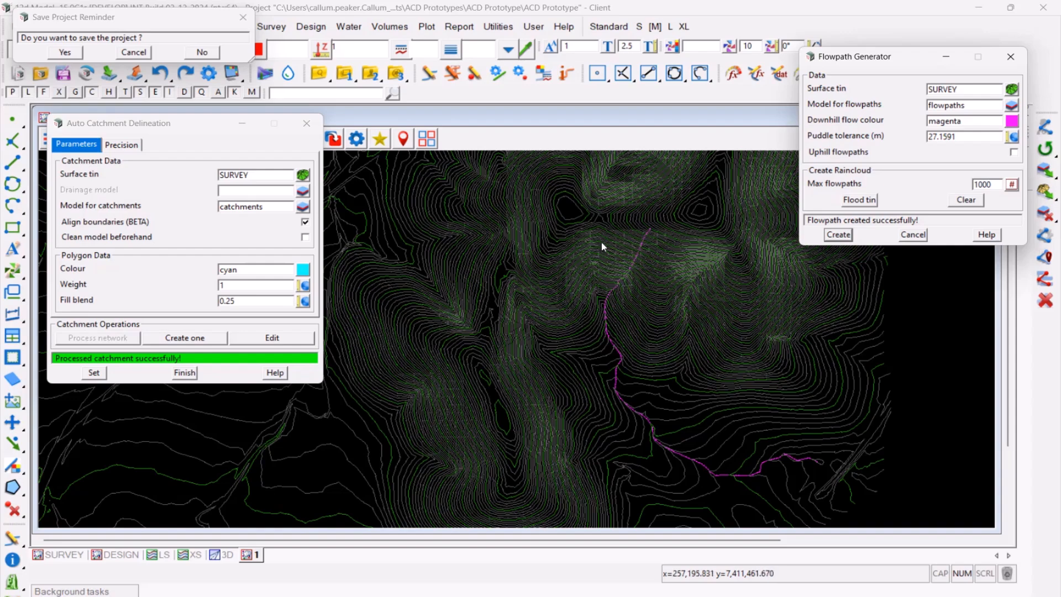
left_click(835, 235)
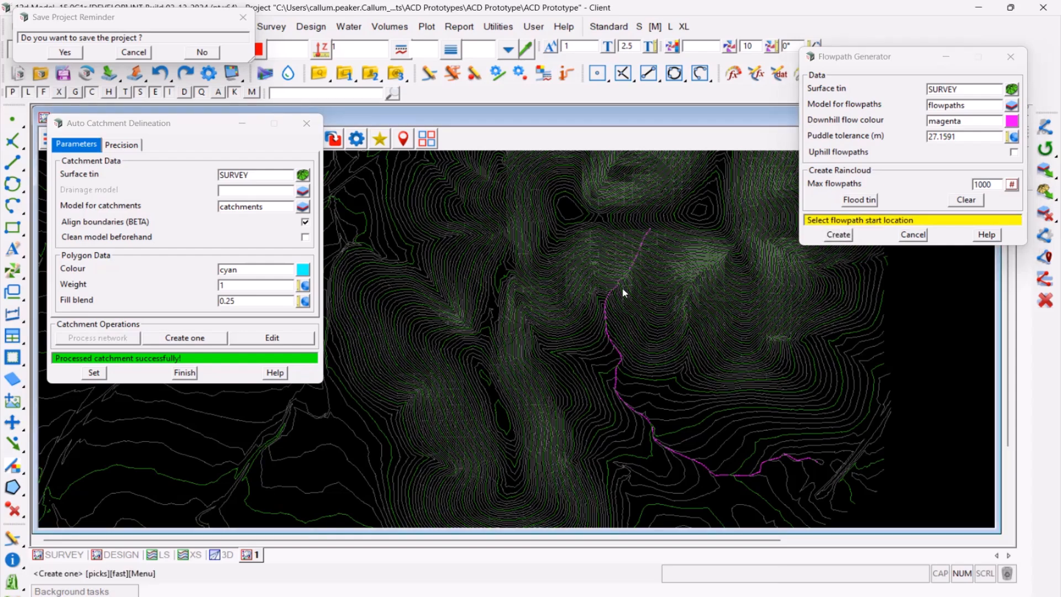
left_click(518, 286)
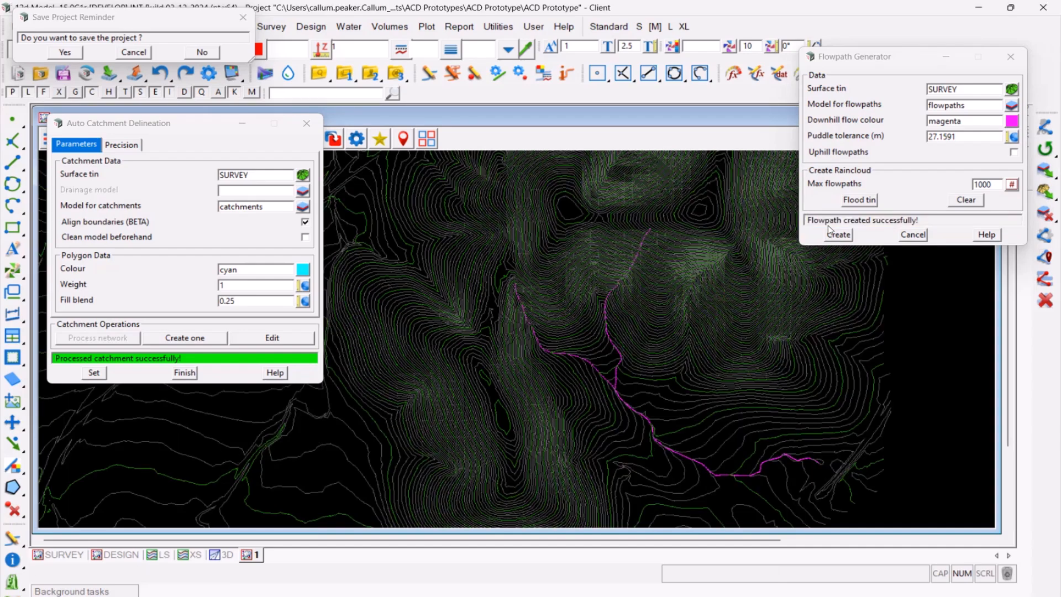
left_click(836, 235)
left_click(728, 279)
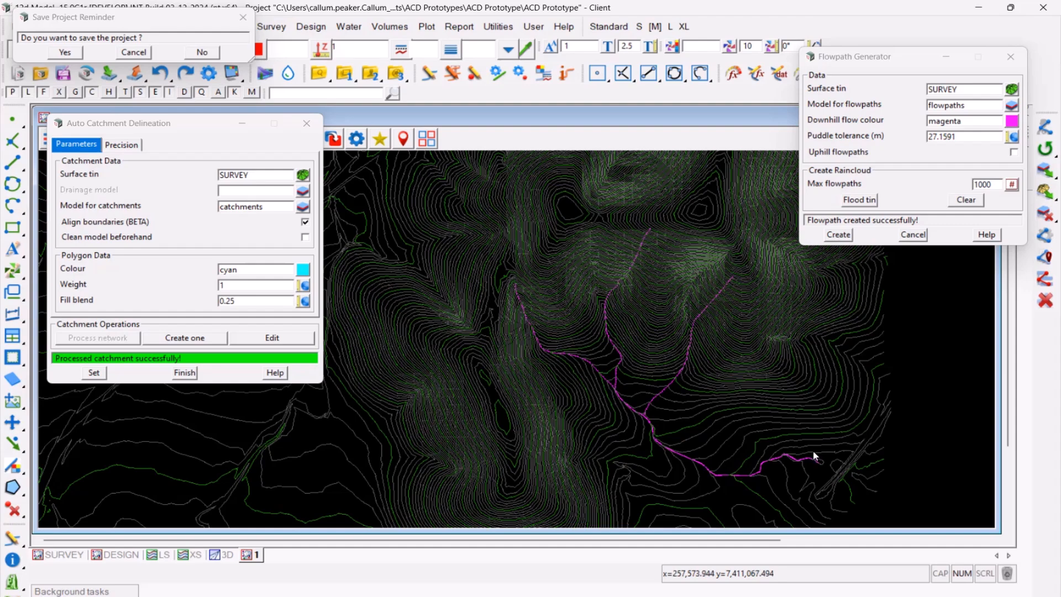
- Create a single catchment with its pit location at the shared downstream end of the three flowpaths
left_click(150, 134)
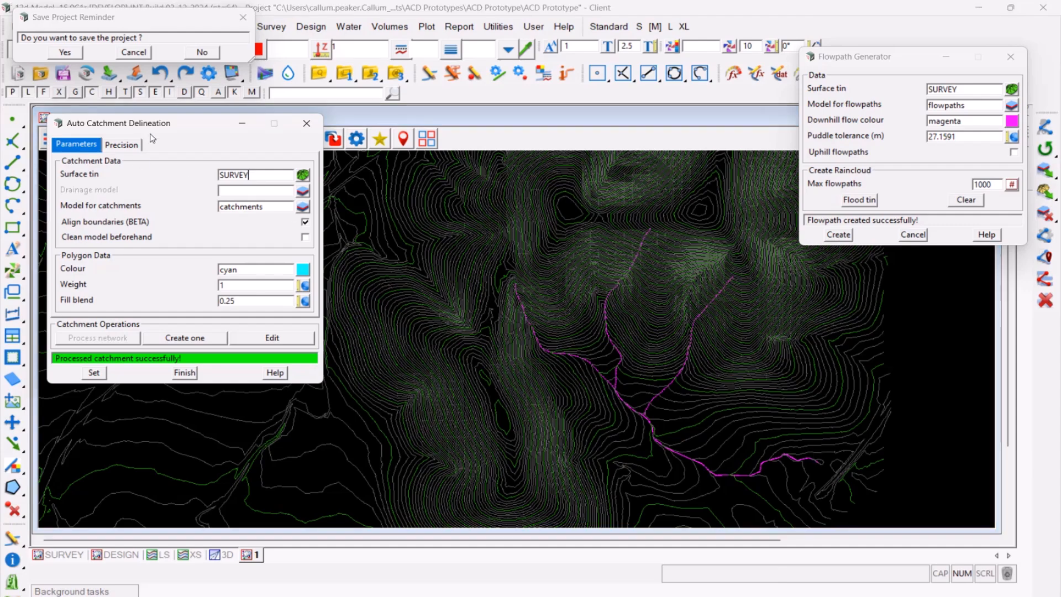
left_click(193, 340)
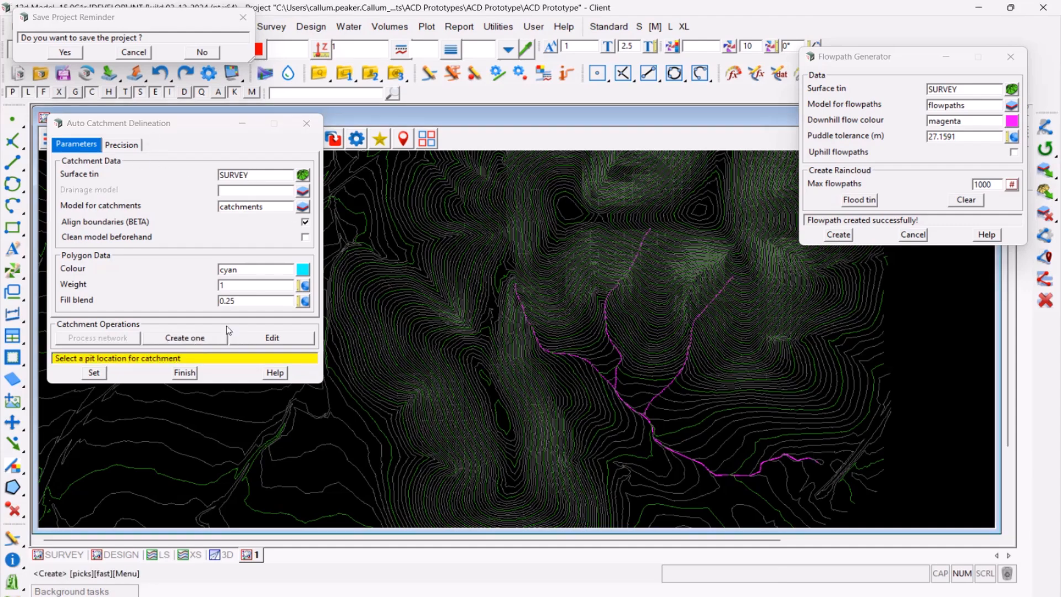
left_click(821, 465)
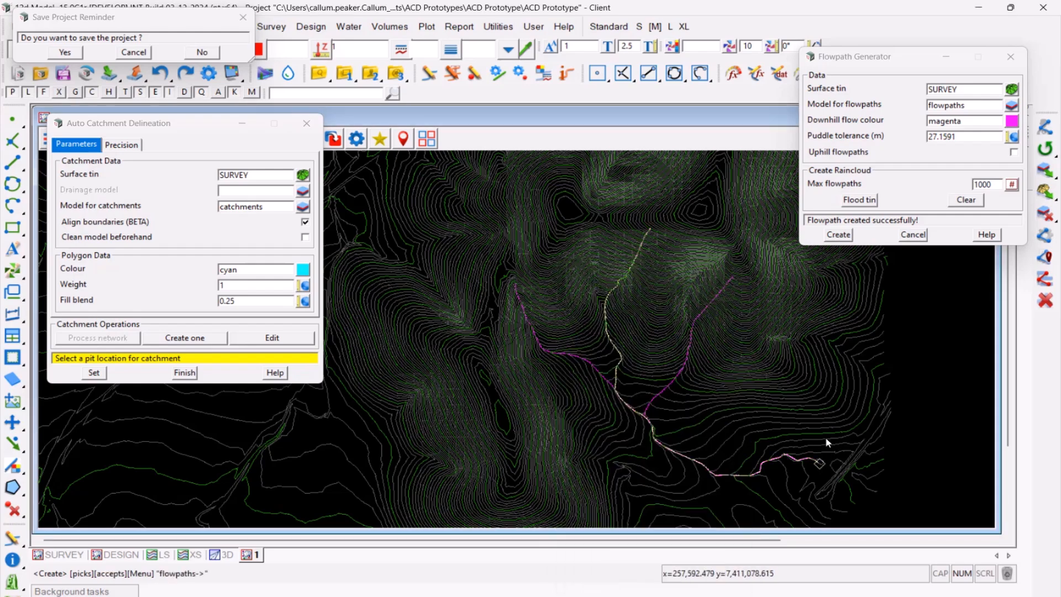
middle_click(832, 436)
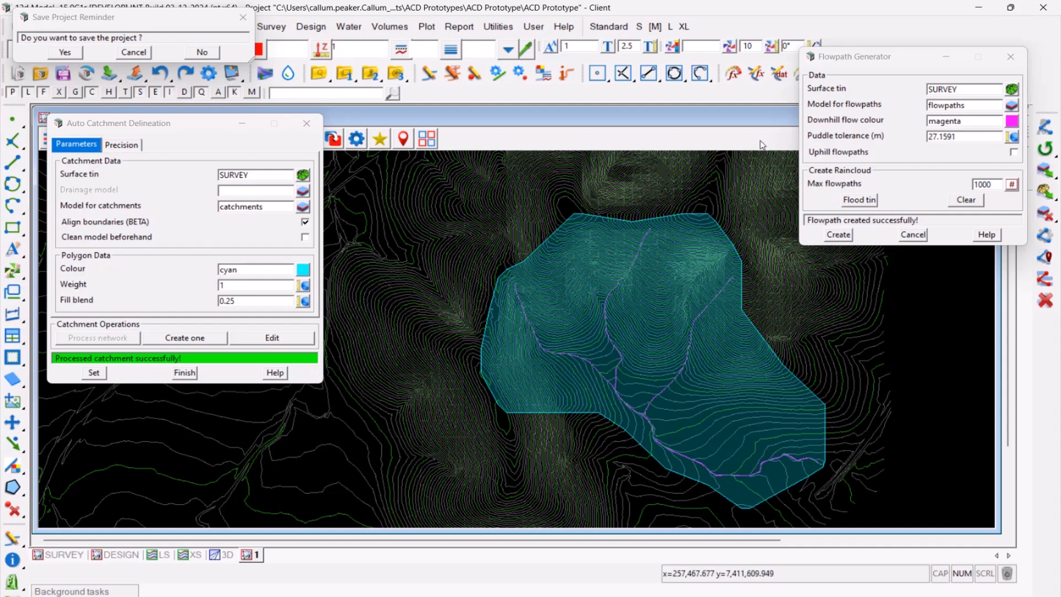
- Flood the SURVEY tin with the maximum flowpaths set to 10000, and clear the raincloud
left_click(867, 58)
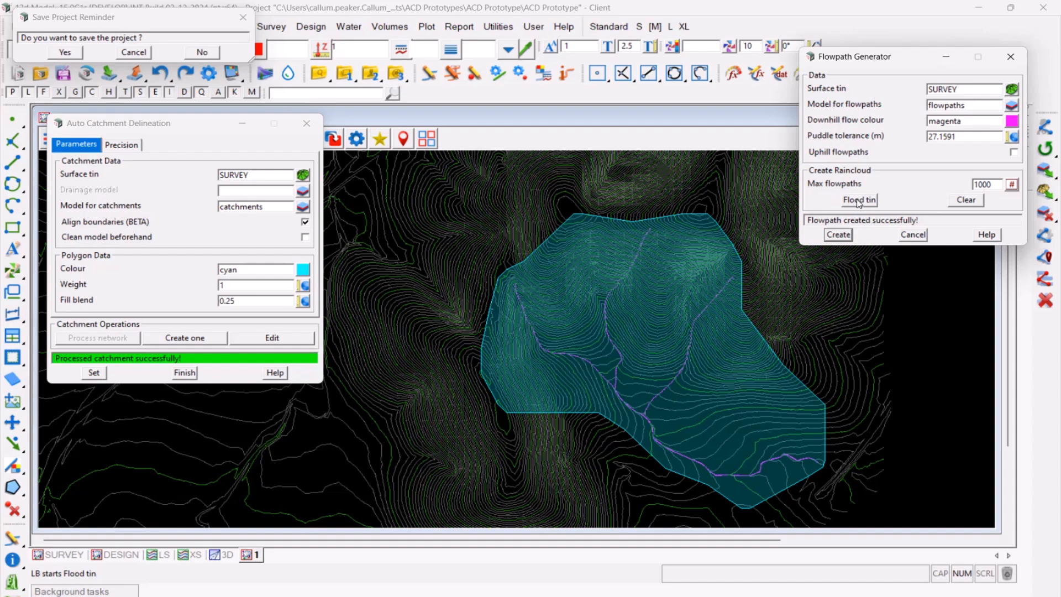
left_click(995, 185)
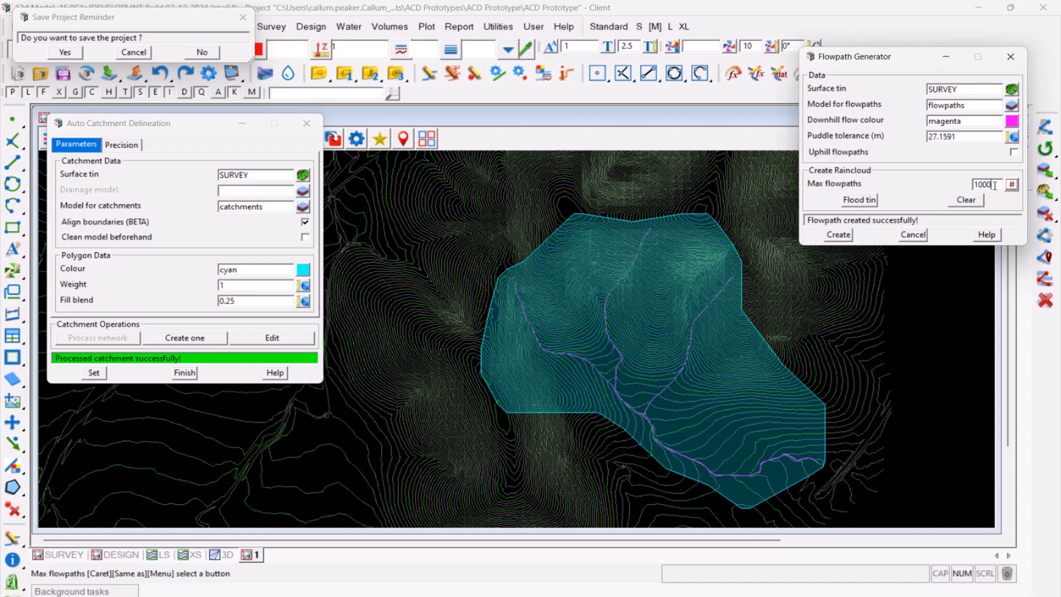
type("0")
left_click(861, 202)
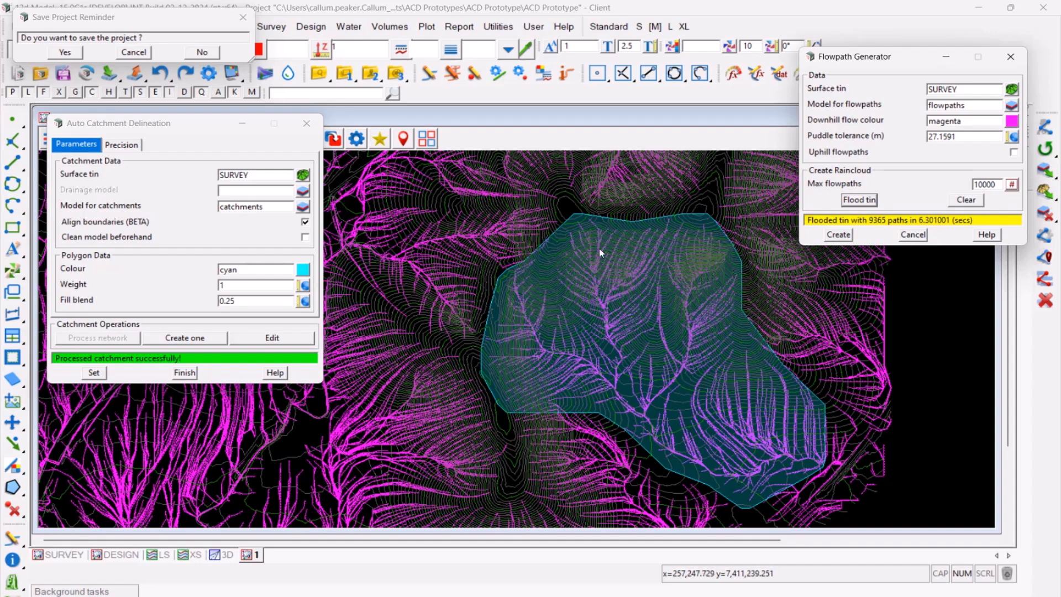
left_click(974, 202)
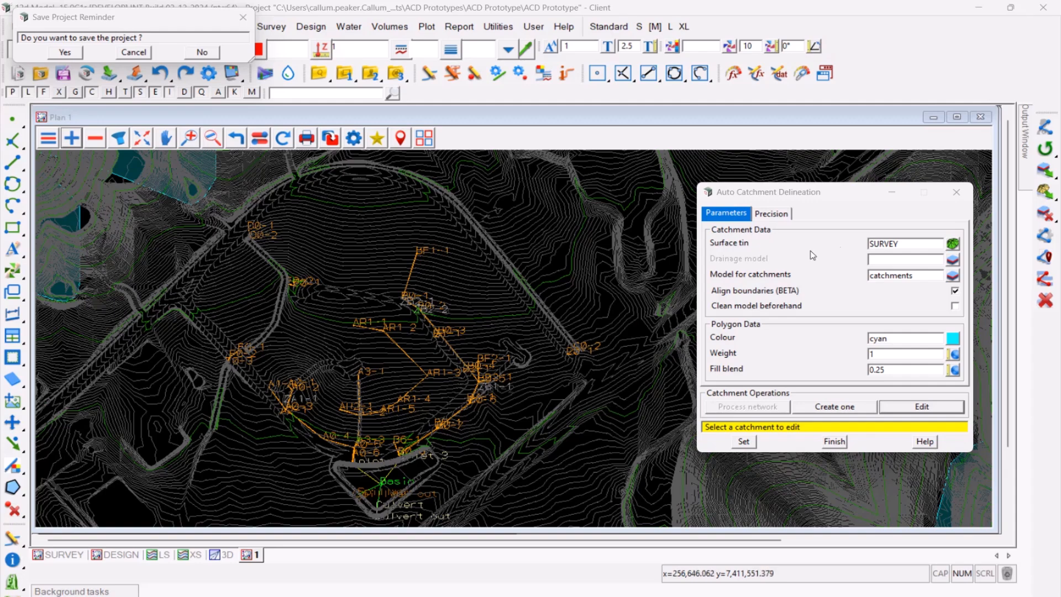
- Set the surface tin for catchment delineation to Super/FS and read the dialog message about super tins
left_click(952, 244)
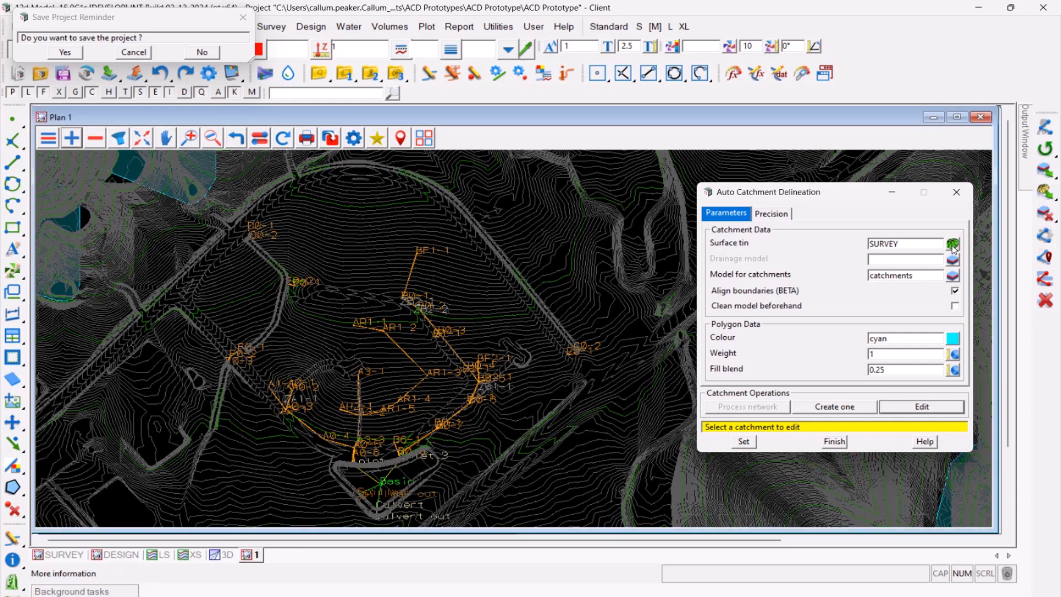
left_click(825, 192)
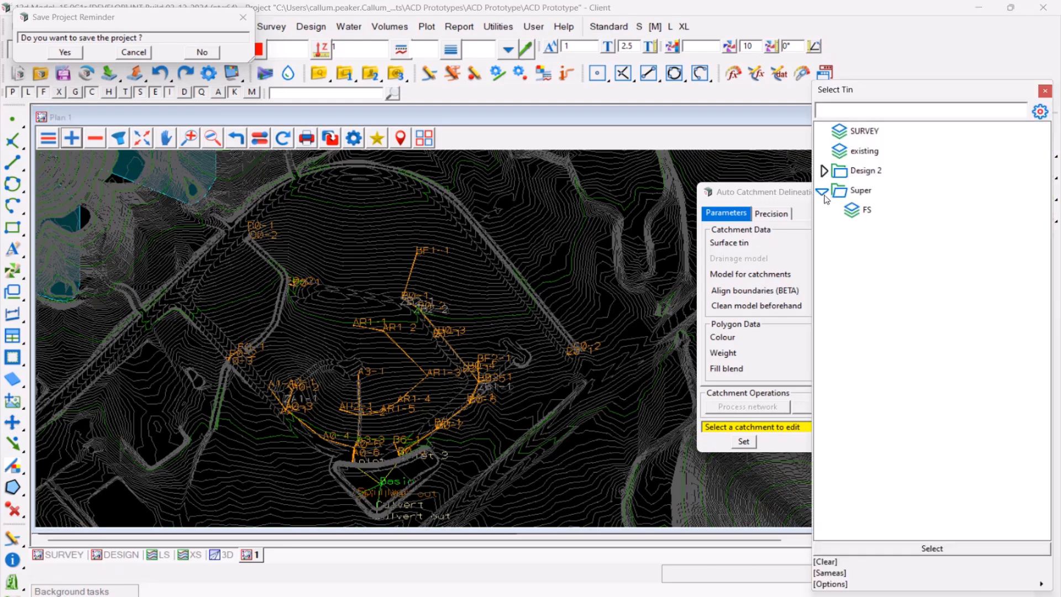
double_click(860, 210)
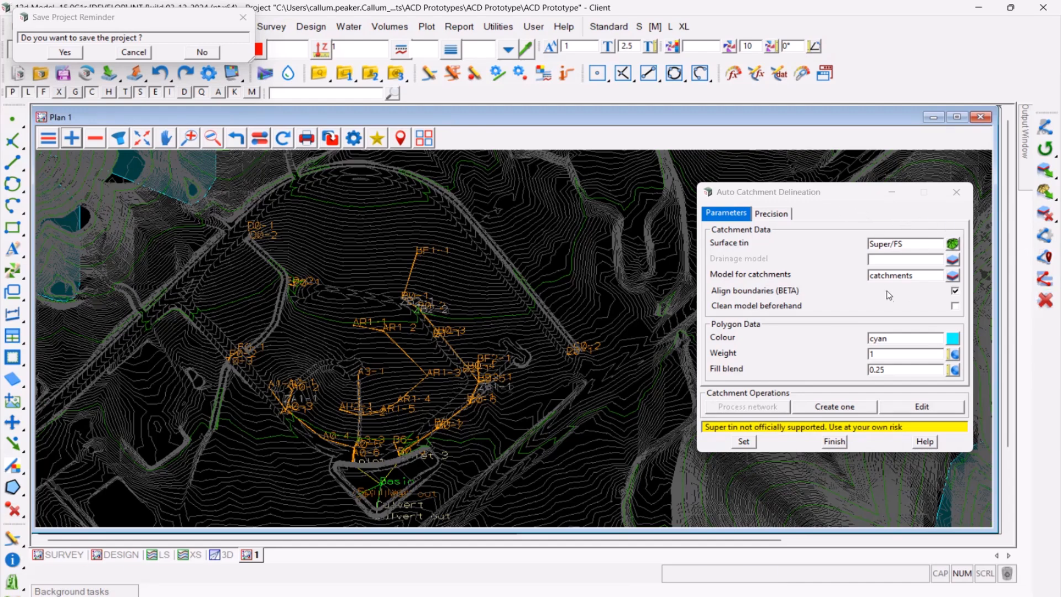
left_click_drag(904, 427, 705, 427)
left_click(805, 427)
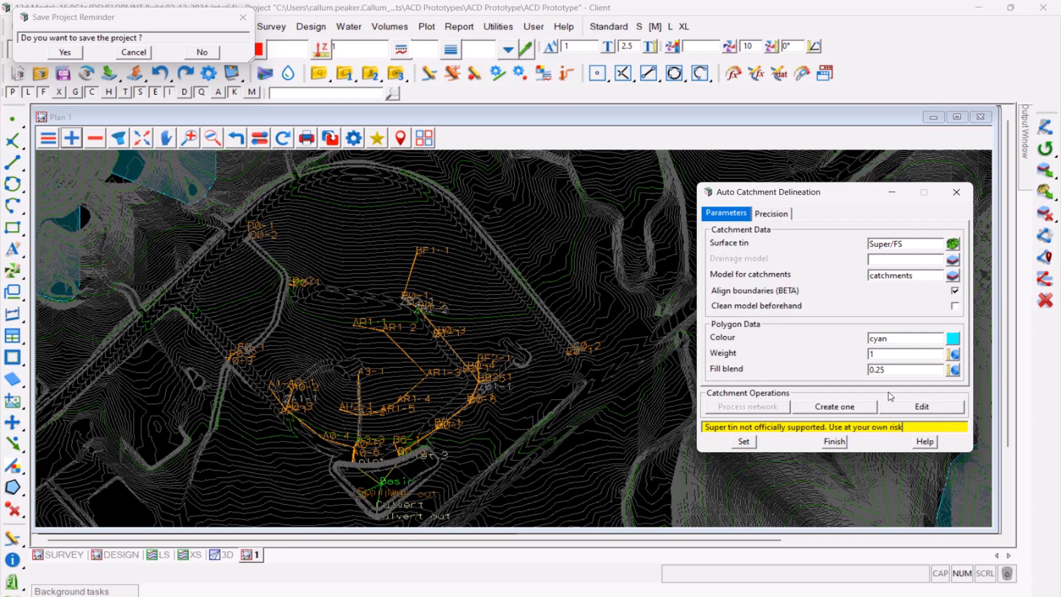
- Set the drainage model to SW/Network by picking a string of the stormwater network in the plan
left_click(880, 259)
middle_click(880, 259)
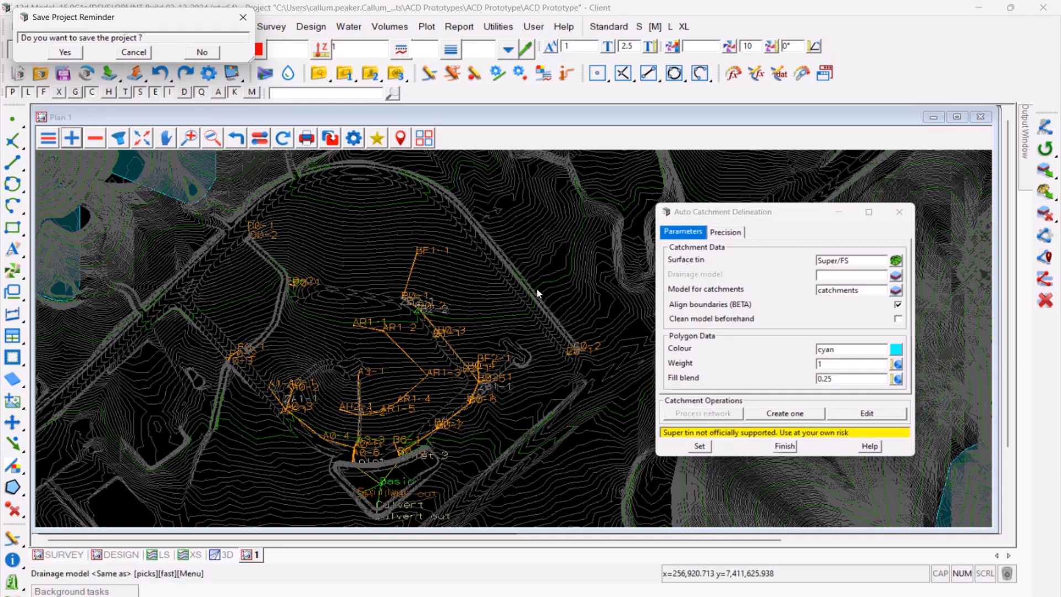
left_click(407, 275)
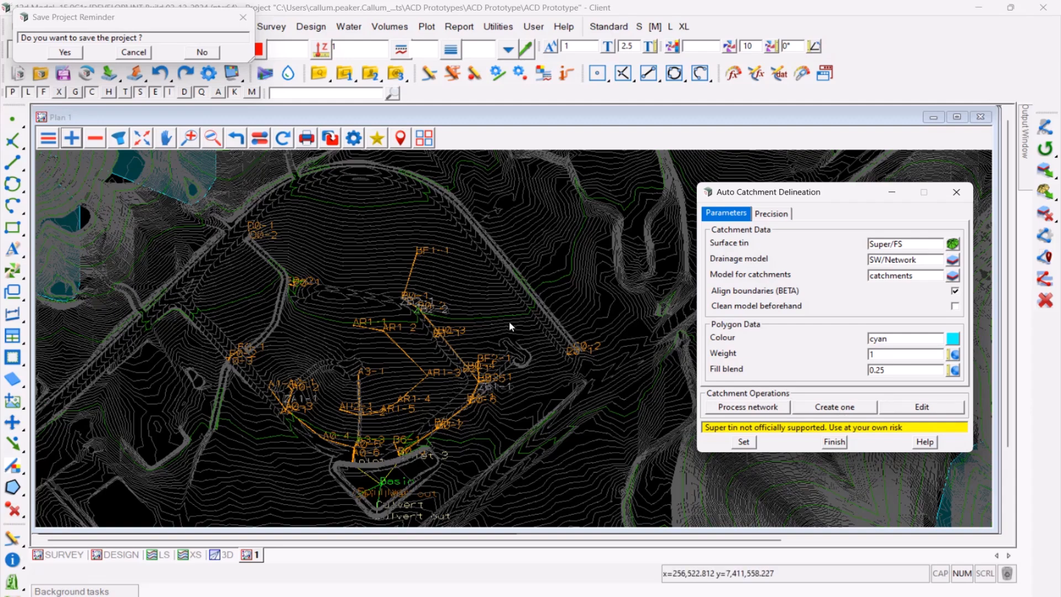
- Check the puddle tolerance in the precision settings and process the whole SW/Network drainage network into catchments
left_click(784, 216)
left_click_drag(895, 274, 858, 273)
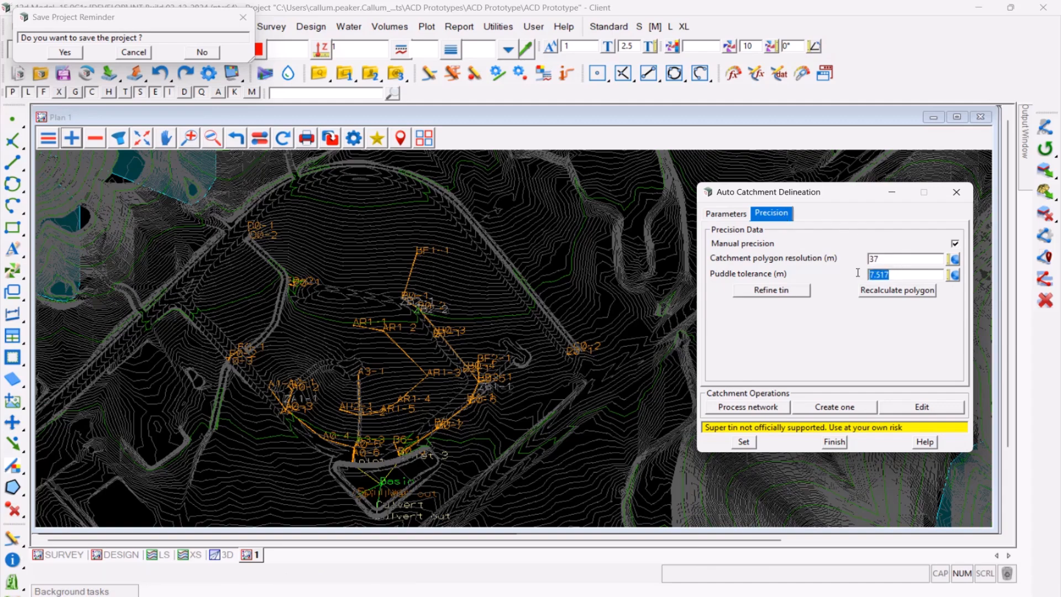
left_click(728, 214)
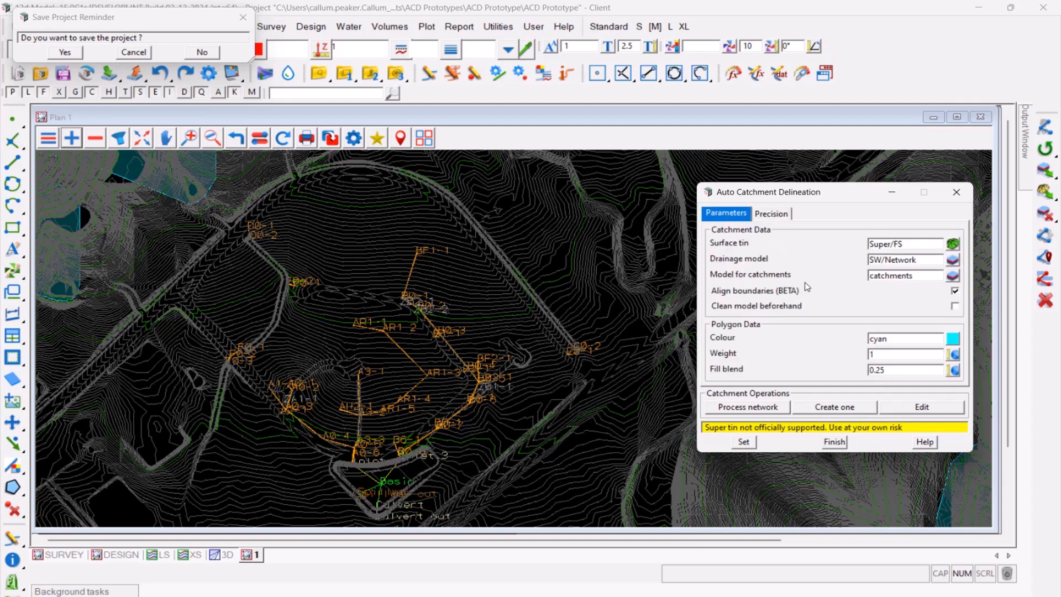
left_click(768, 409)
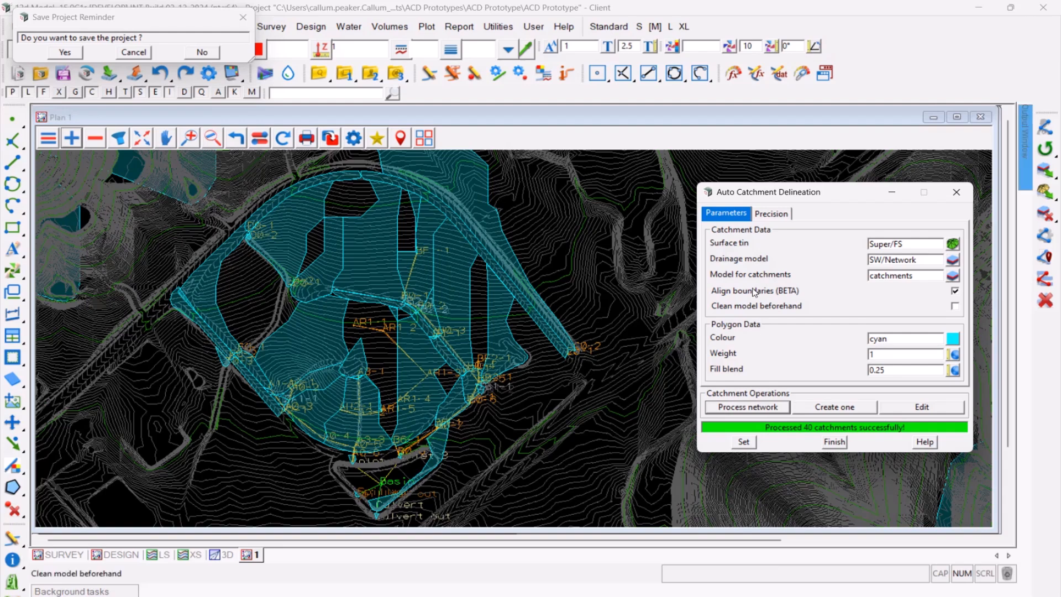
- Switch the plan display from contours to tin triangles and examine the triangulation around the roads and the gaps between catchments
left_click(783, 214)
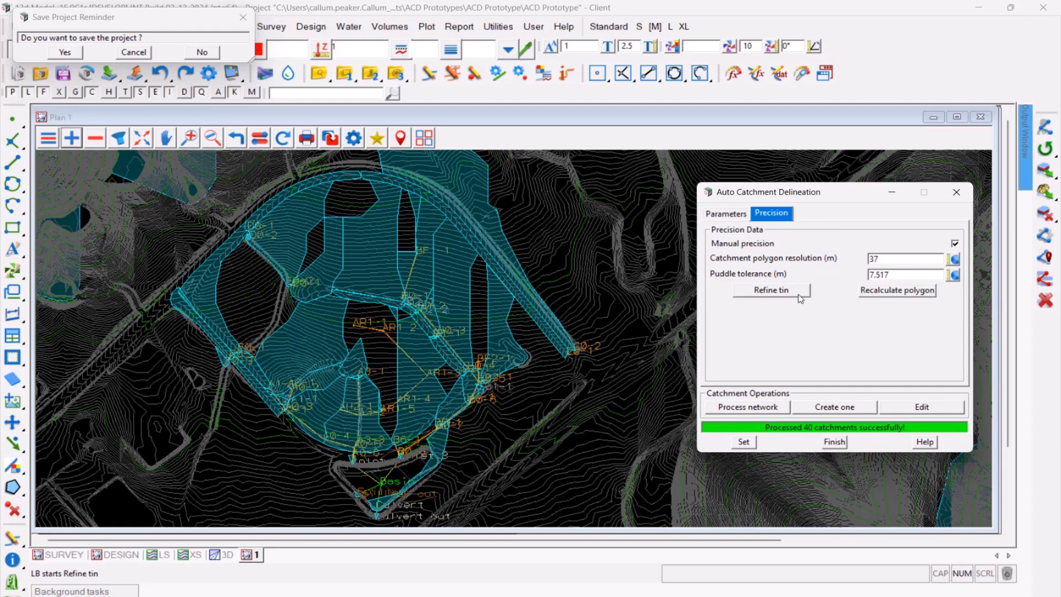
left_click(260, 141)
scroll(452, 156, "up", 5)
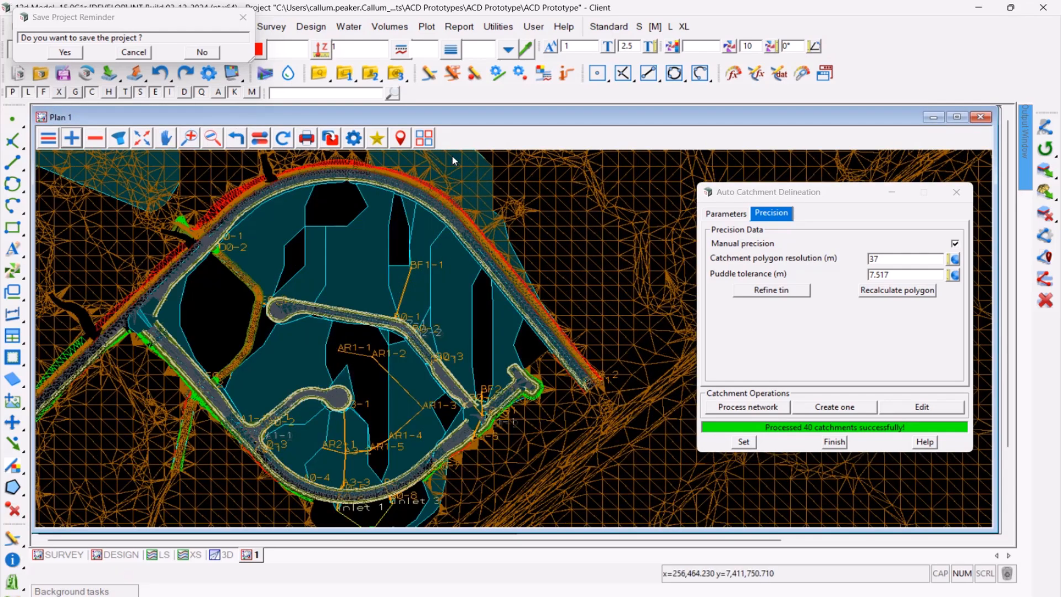
scroll(452, 157, "up", 3)
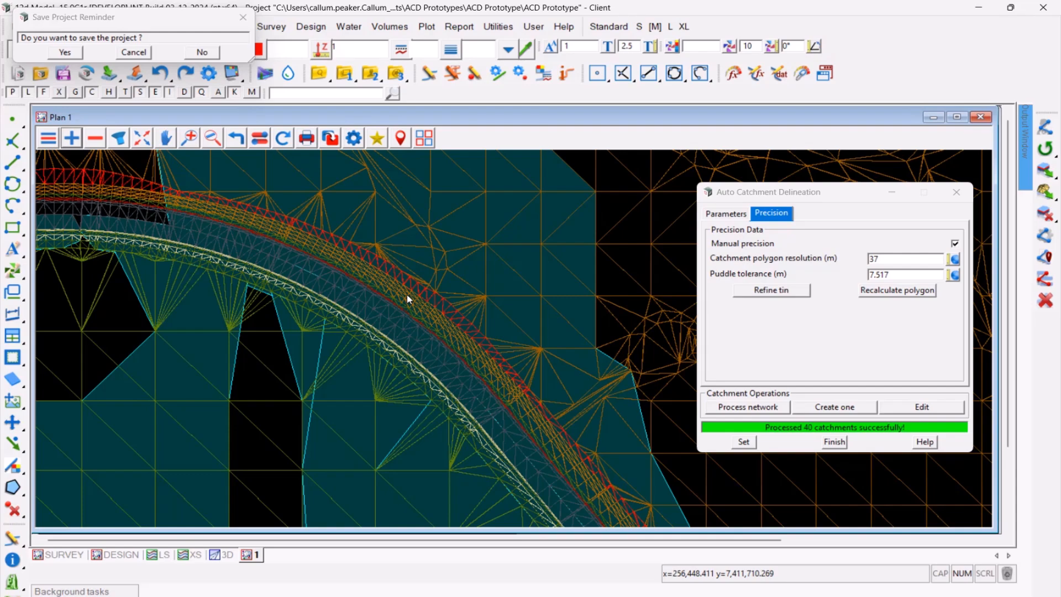
scroll(434, 266, "down", 2)
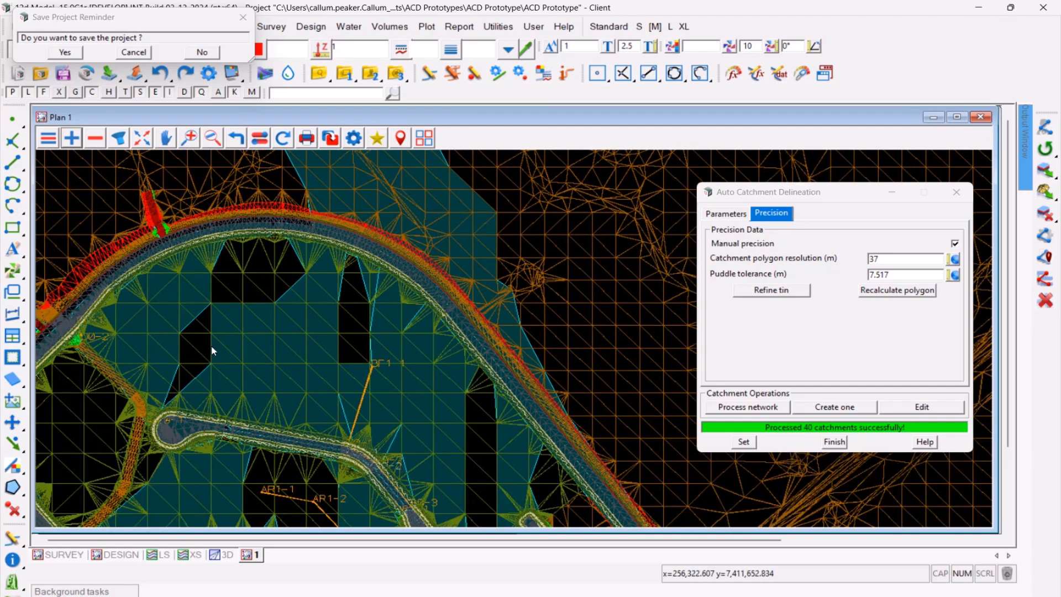
scroll(214, 345, "up", 1)
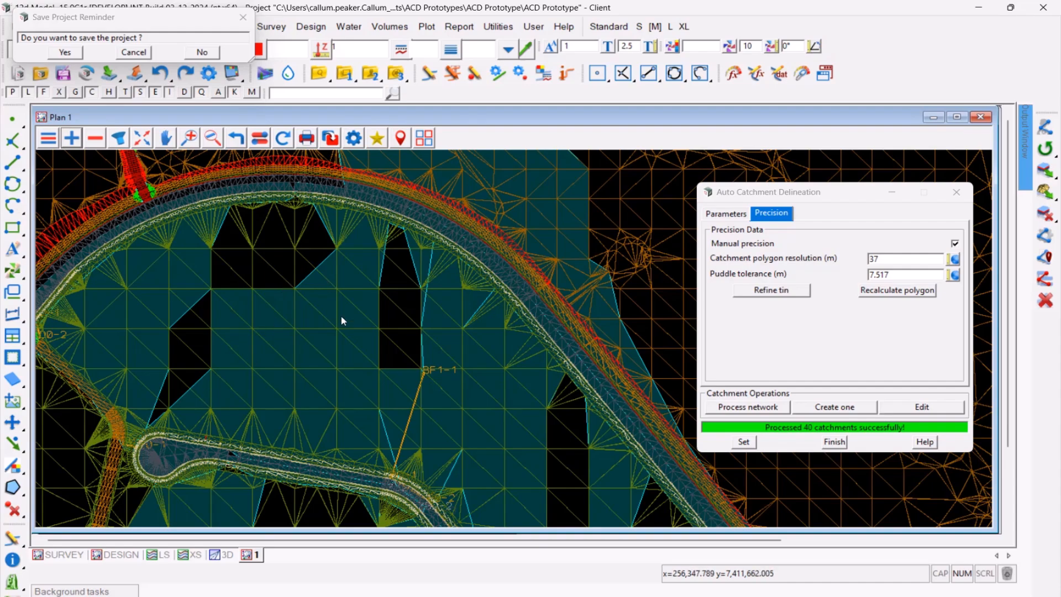
scroll(426, 315, "down", 3)
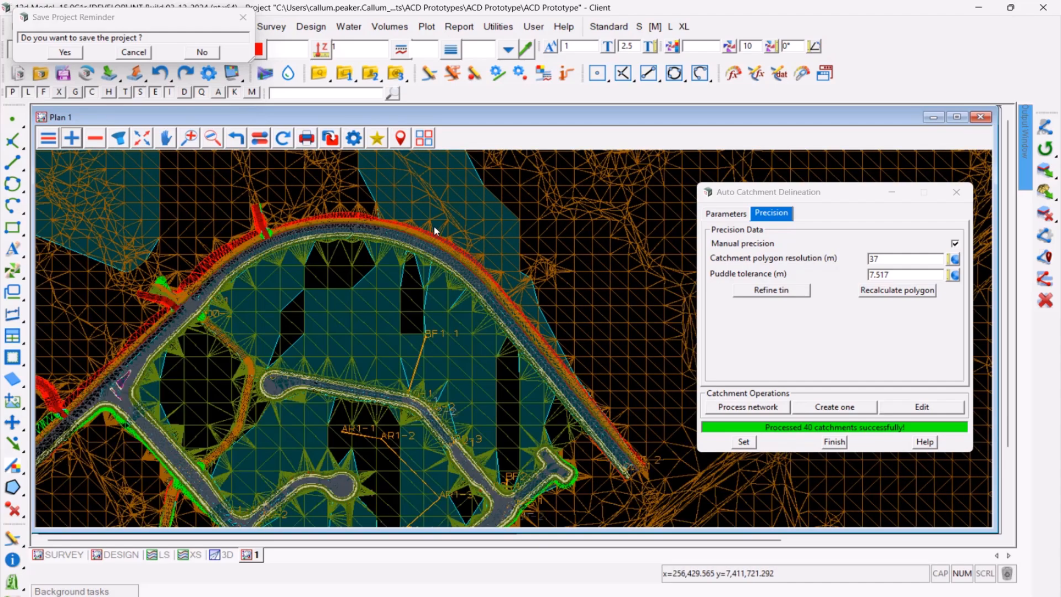
scroll(431, 221, "down", 2)
scroll(453, 310, "down", 2)
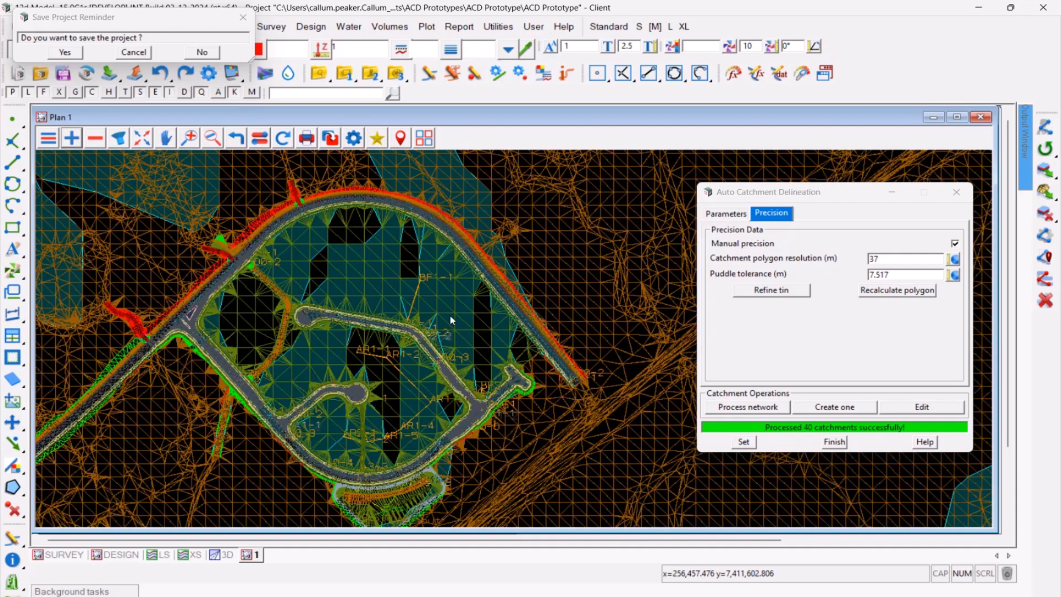
- Refine the Super/FS tin using the catchment precision settings
left_click(771, 291)
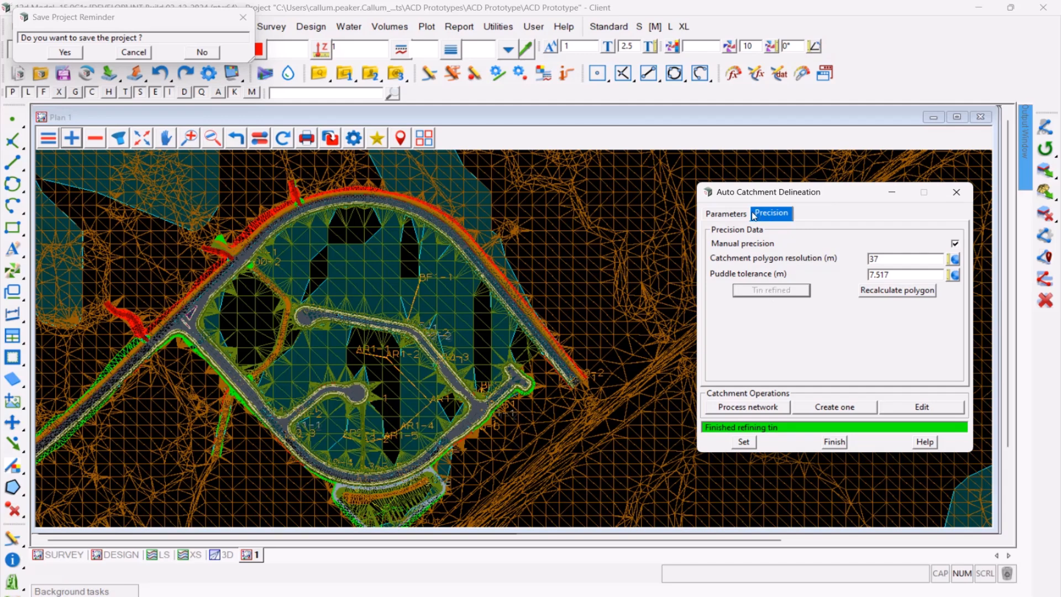
- Return the plan to contour display and undo the previously processed catchments
left_click(726, 214)
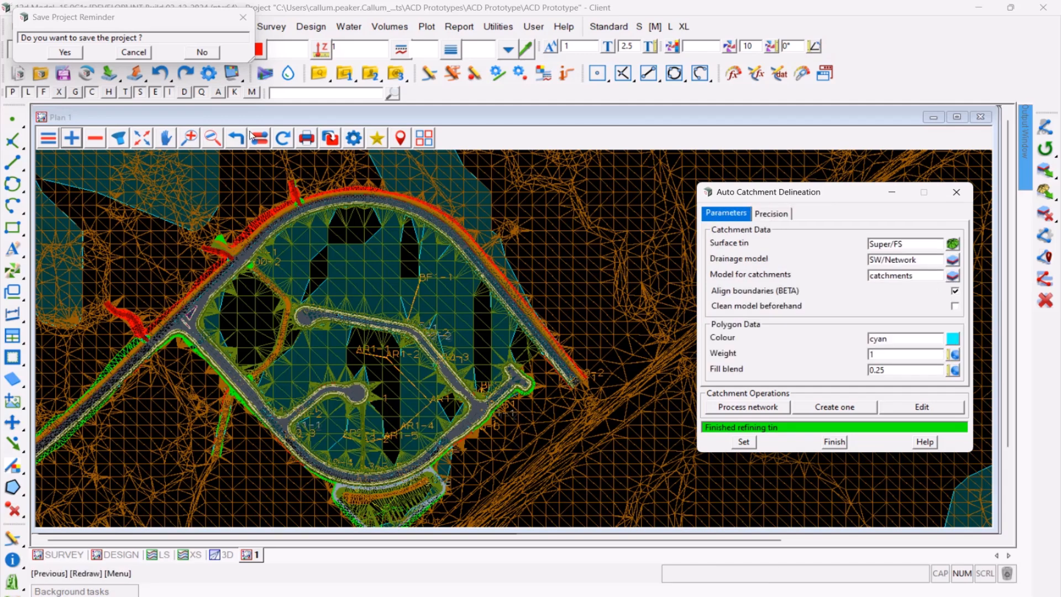
left_click(371, 140)
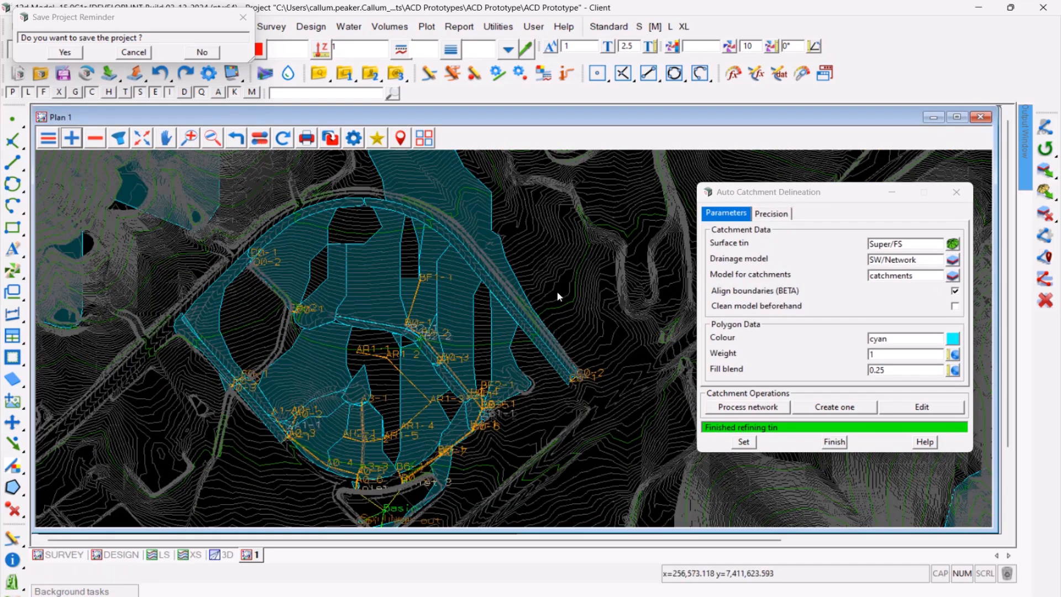
key("ctrl+z")
scroll(403, 272, "down", 1)
scroll(403, 273, "up", 1)
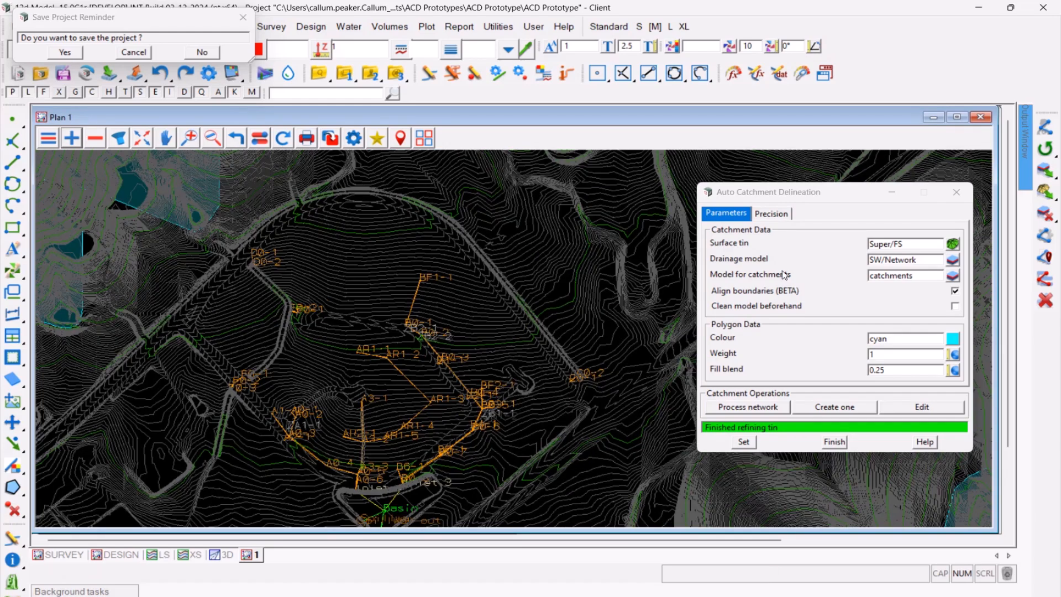
- Process the whole SW/Network drainage network again on the refined Super/FS tin and turn off boundary alignment
left_click(743, 408)
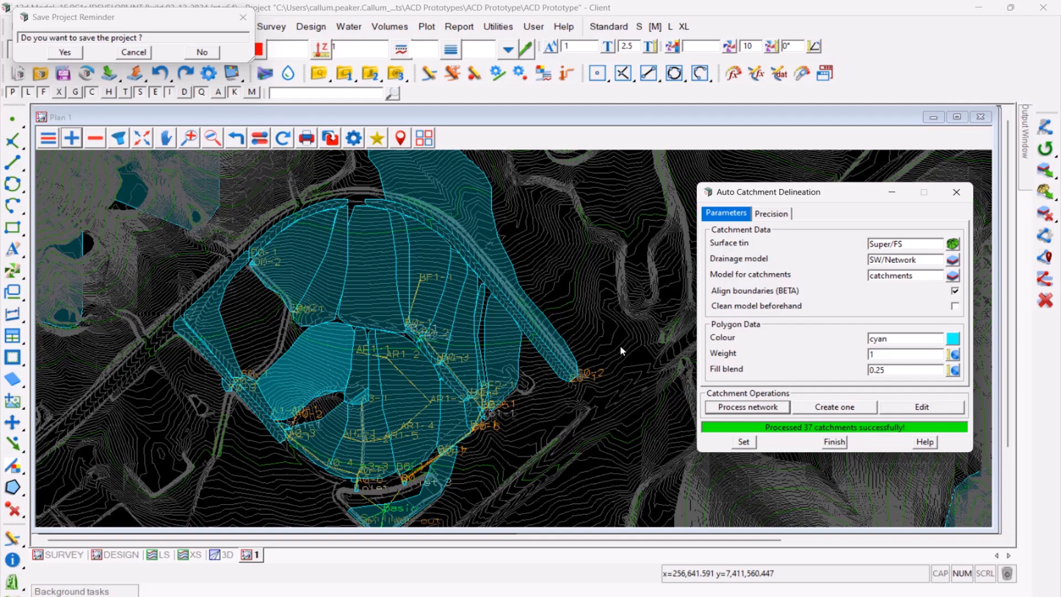
scroll(145, 260, "up", 5)
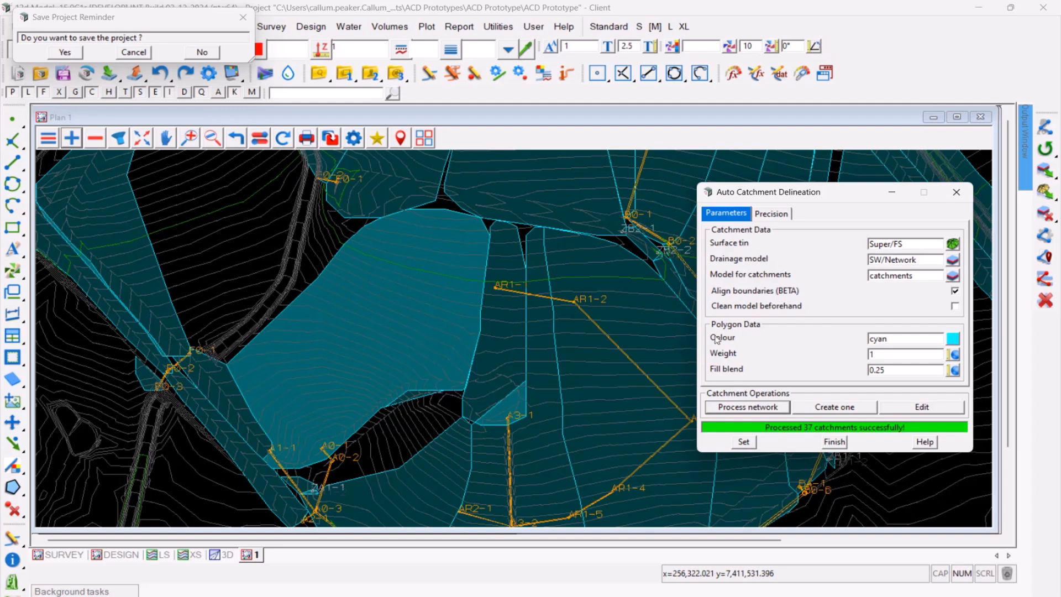
left_click(928, 298)
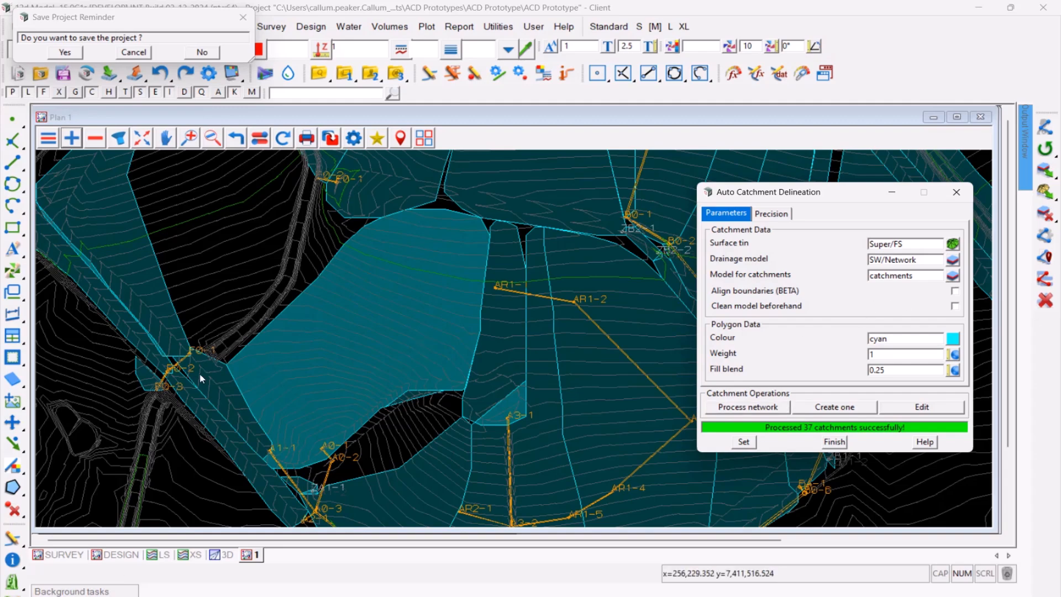
scroll(205, 376, "down", 2)
scroll(208, 386, "down", 1)
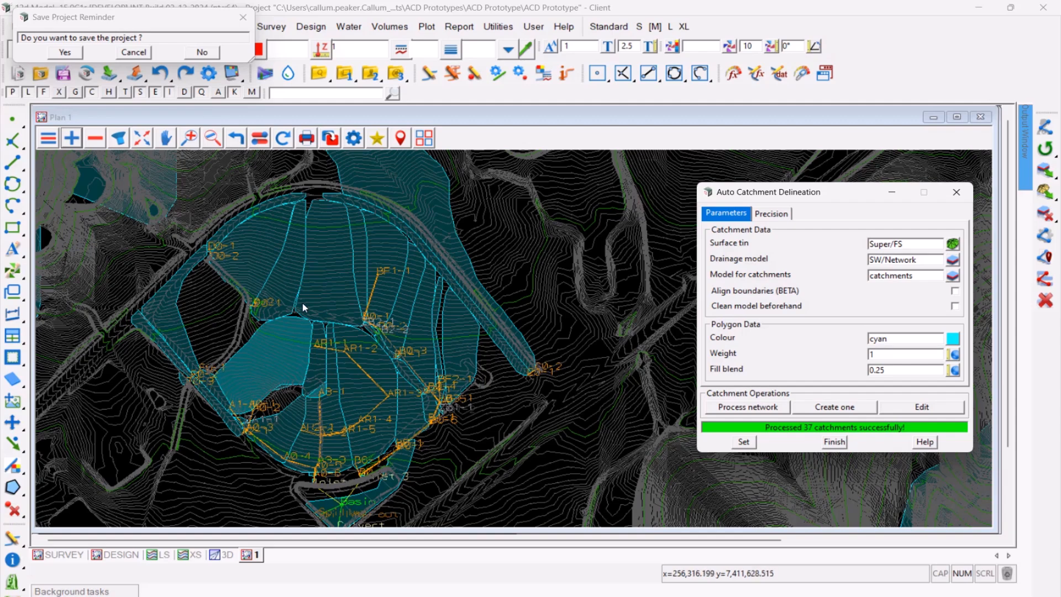
scroll(303, 303, "down", 1)
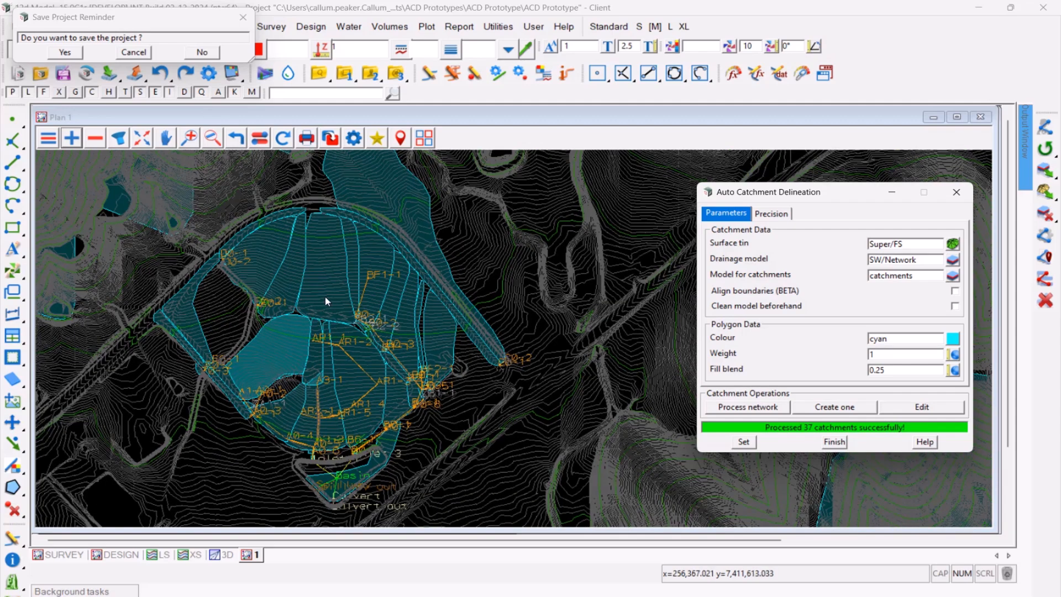
- Edit the catchments near AR1-1 by moving all points with the same coordinate, pulling two corner vertices onto neighbouring boundaries to close the gap
left_click(921, 408)
left_click_drag(916, 421, 507, 173)
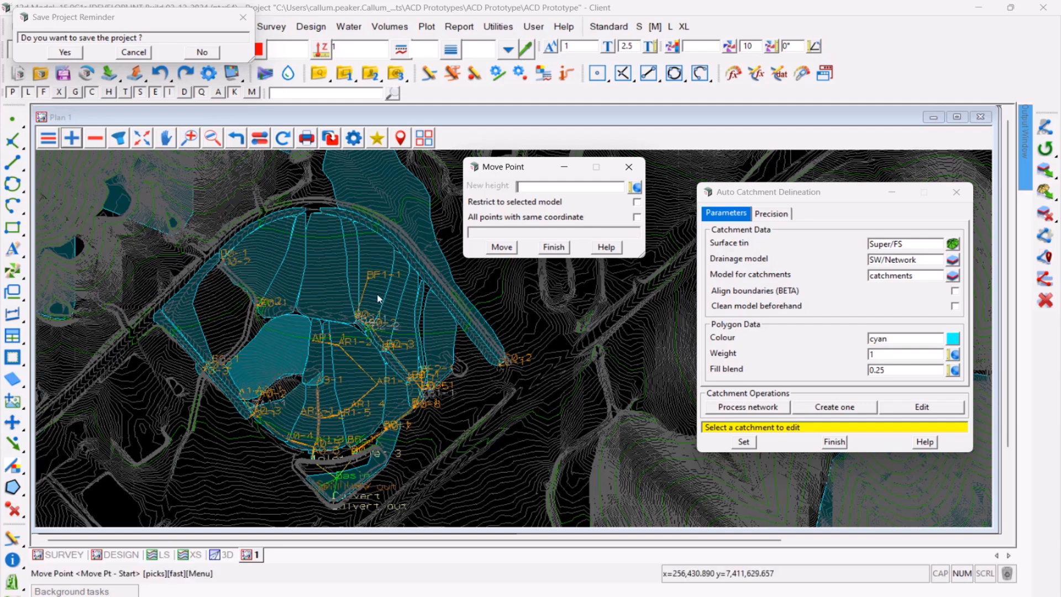
scroll(293, 325, "up", 8)
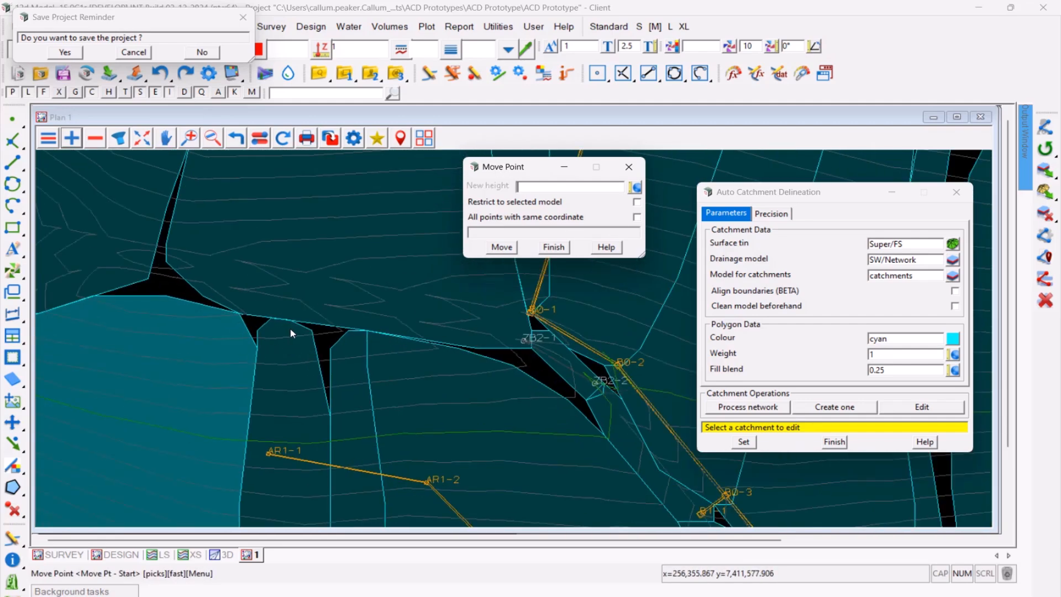
left_click(572, 219)
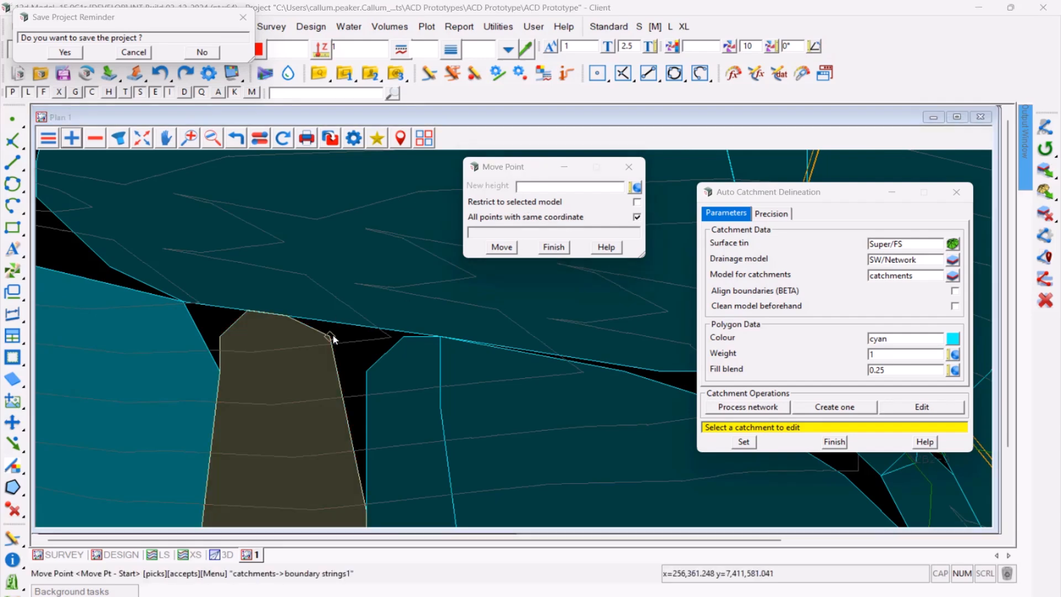
left_click(333, 324)
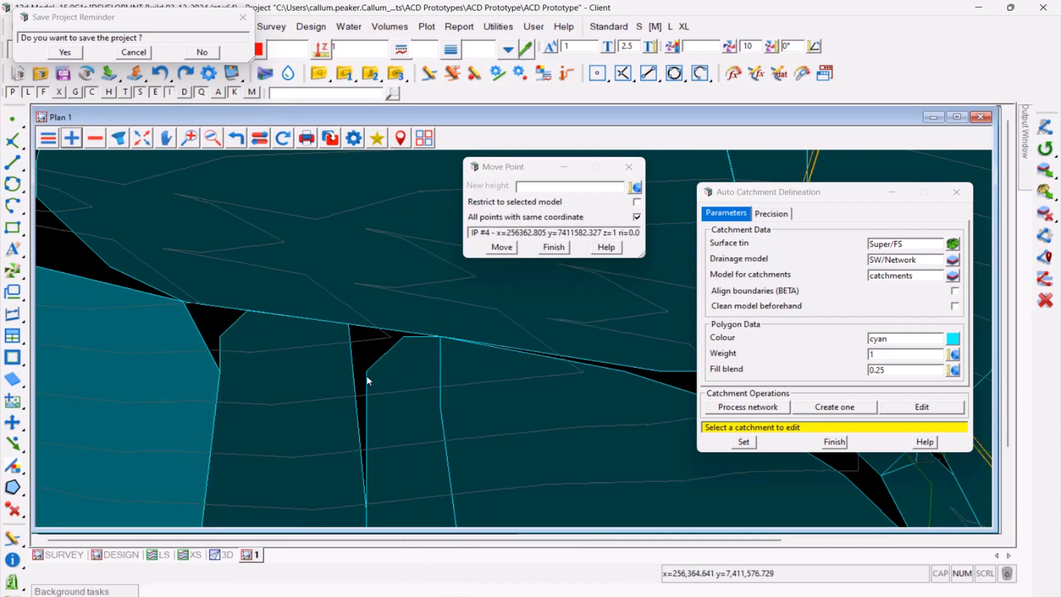
left_click(346, 329)
left_click(399, 334)
left_click(400, 335)
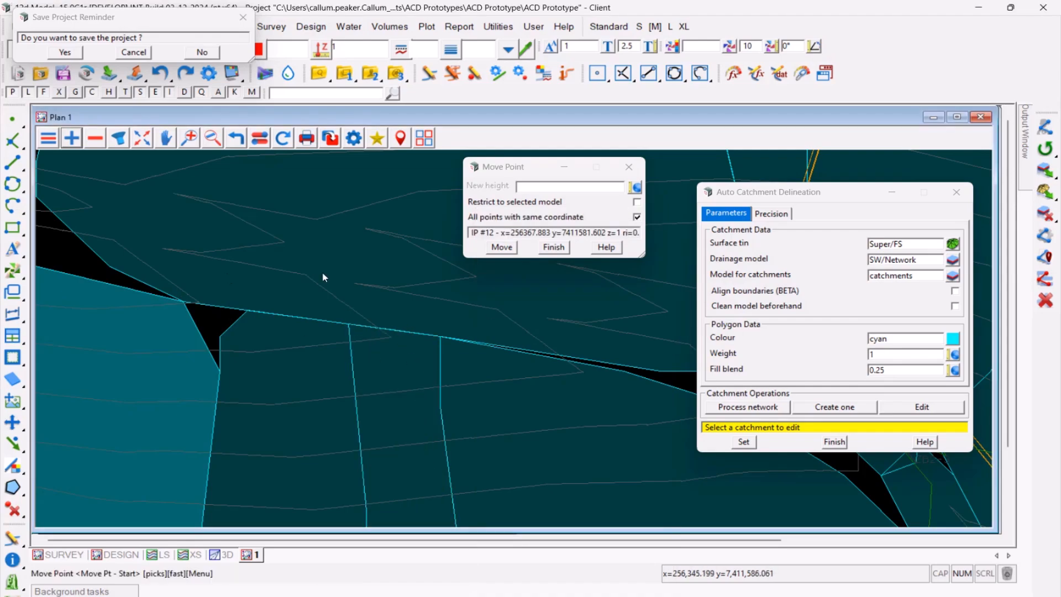
scroll(227, 273, "down", 5)
scroll(274, 332, "down", 2)
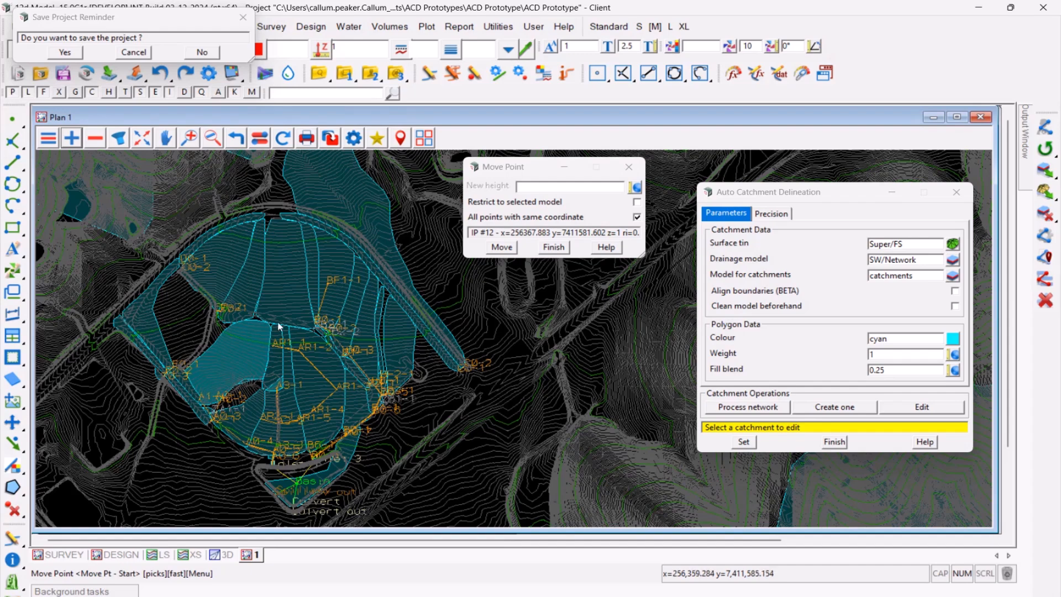
left_click(547, 248)
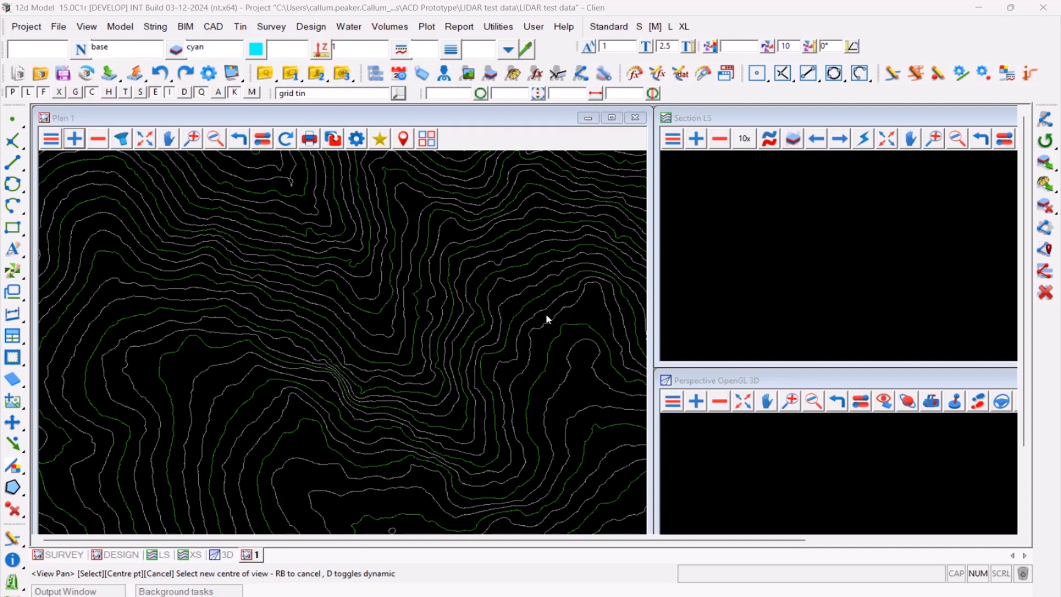
- Open the stormwater Flowpath Generator in the LIDAR test data project and set its surface tin to Tin/Tin/GROUND
left_click(349, 27)
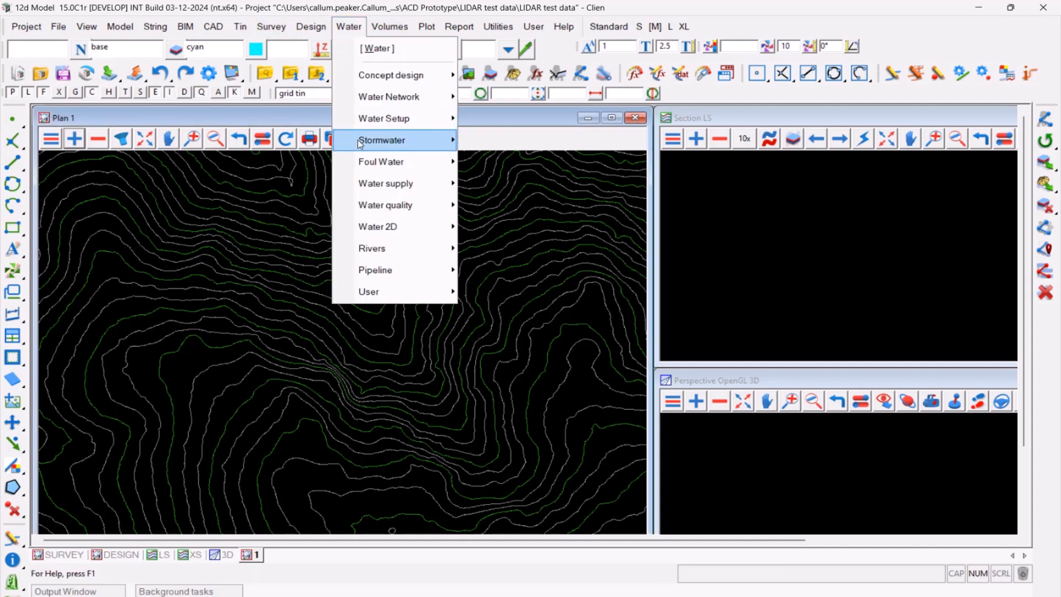
mouse_move(366, 141)
left_click(530, 362)
left_click_drag(609, 439, 766, 182)
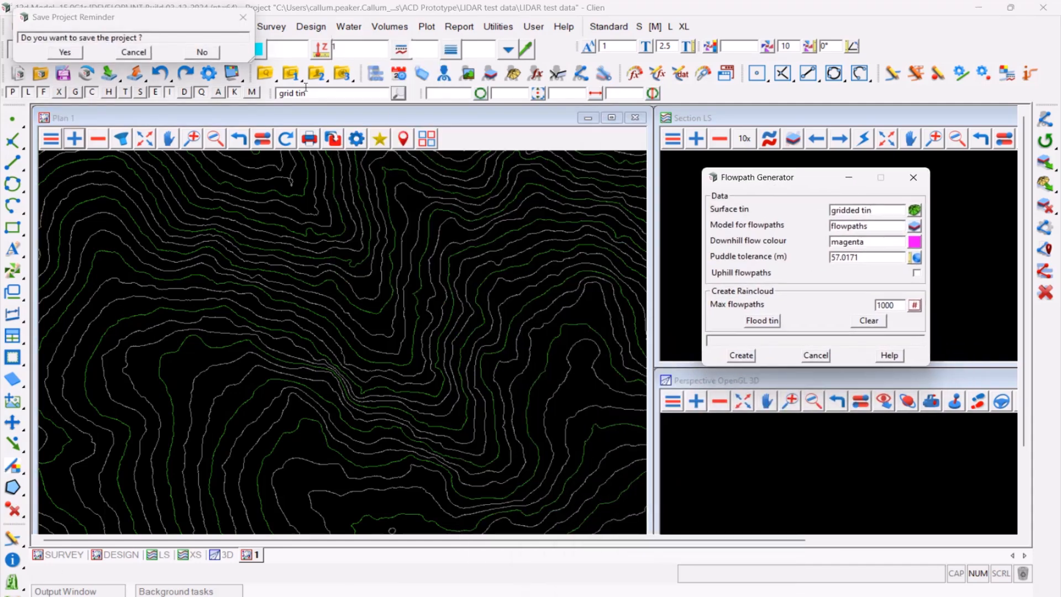
left_click(243, 18)
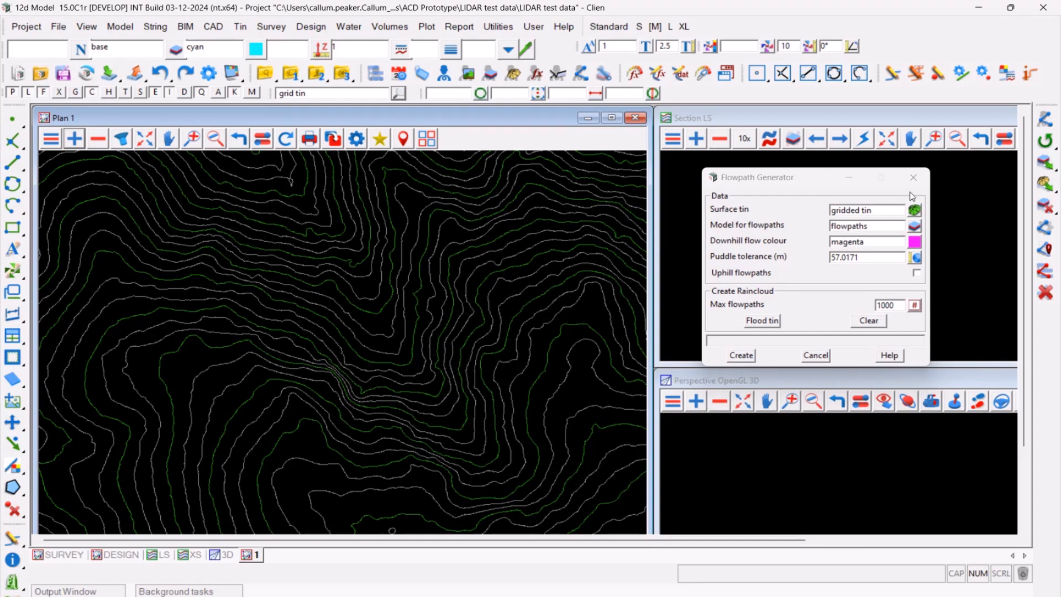
left_click(915, 210)
left_click(824, 172)
double_click(858, 191)
left_click_drag(790, 174, 792, 159)
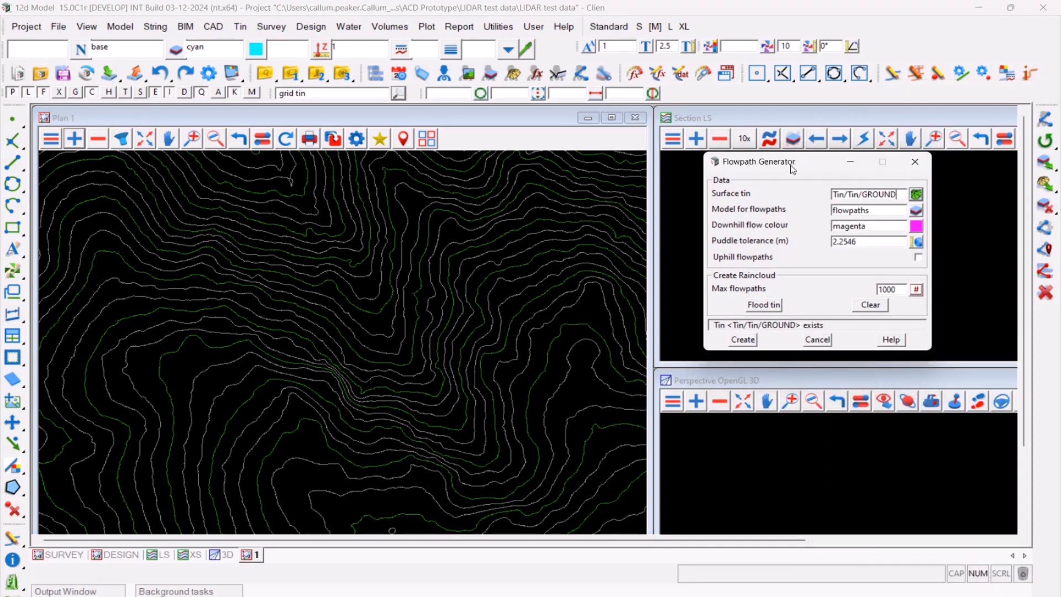
- Create four magenta downhill flowpaths along the valley, starting each one just beyond the end of the previous one
left_click(743, 340)
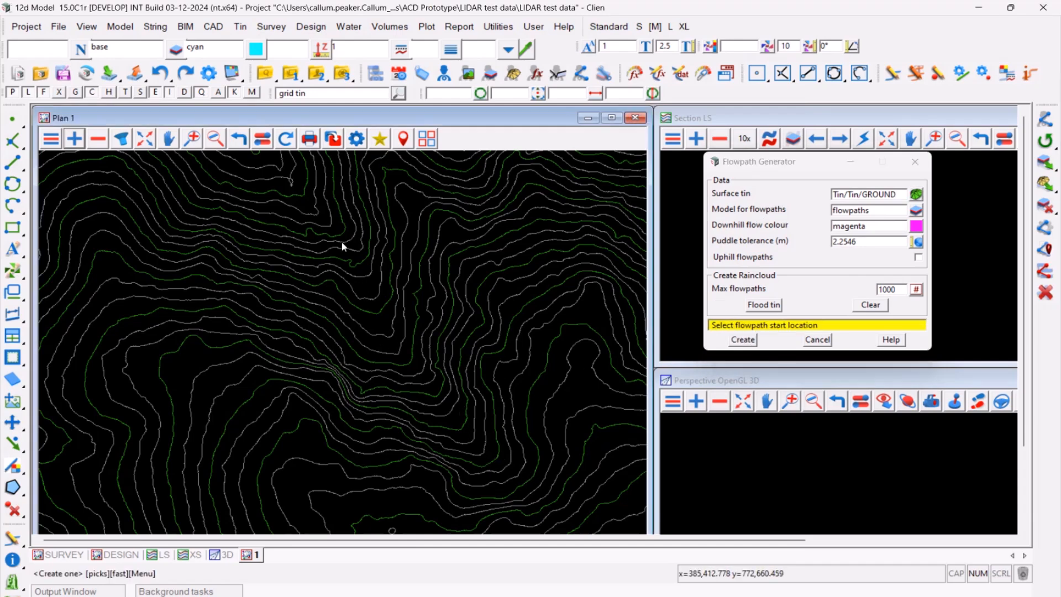
left_click(558, 458)
middle_click(560, 459)
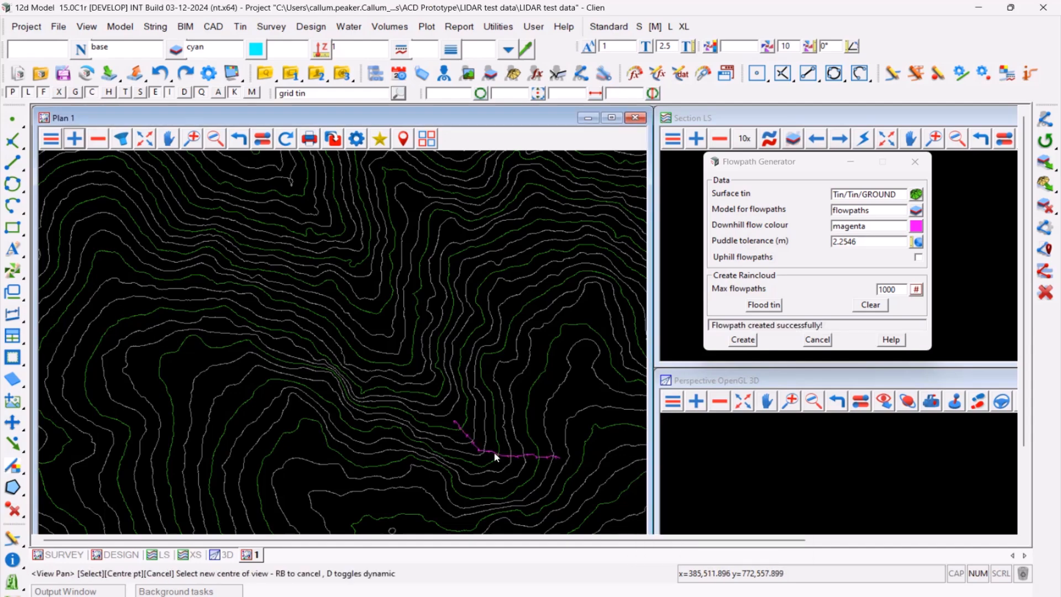
left_click(743, 339)
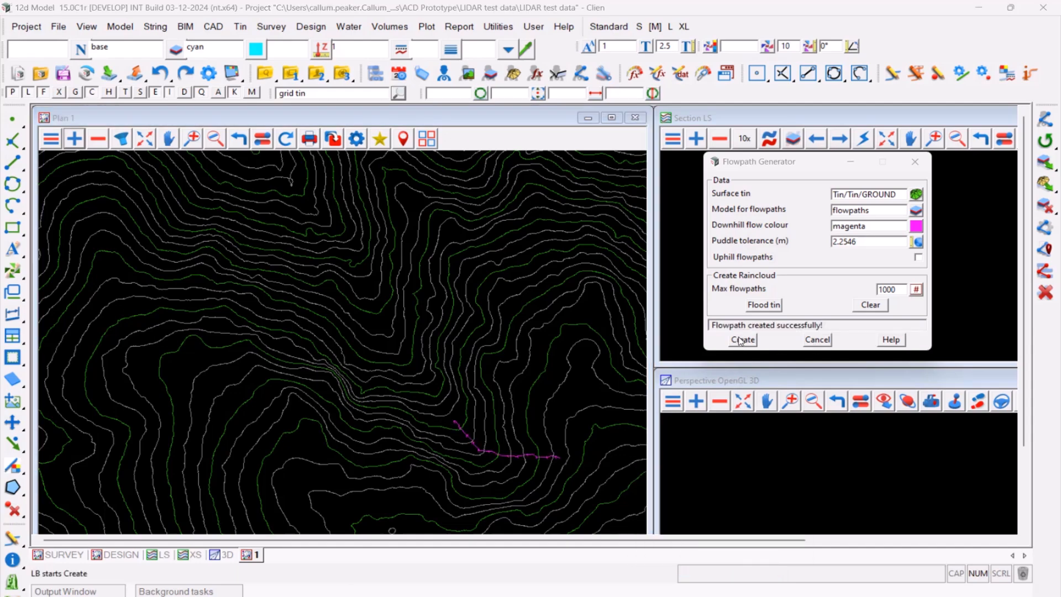
left_click(443, 408)
middle_click(443, 407)
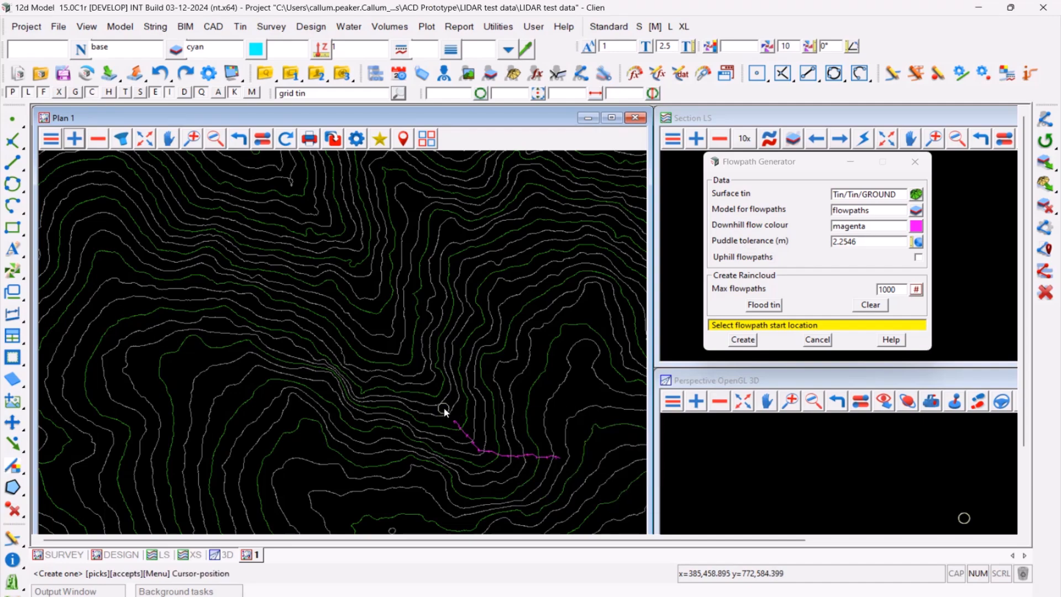
left_click(743, 340)
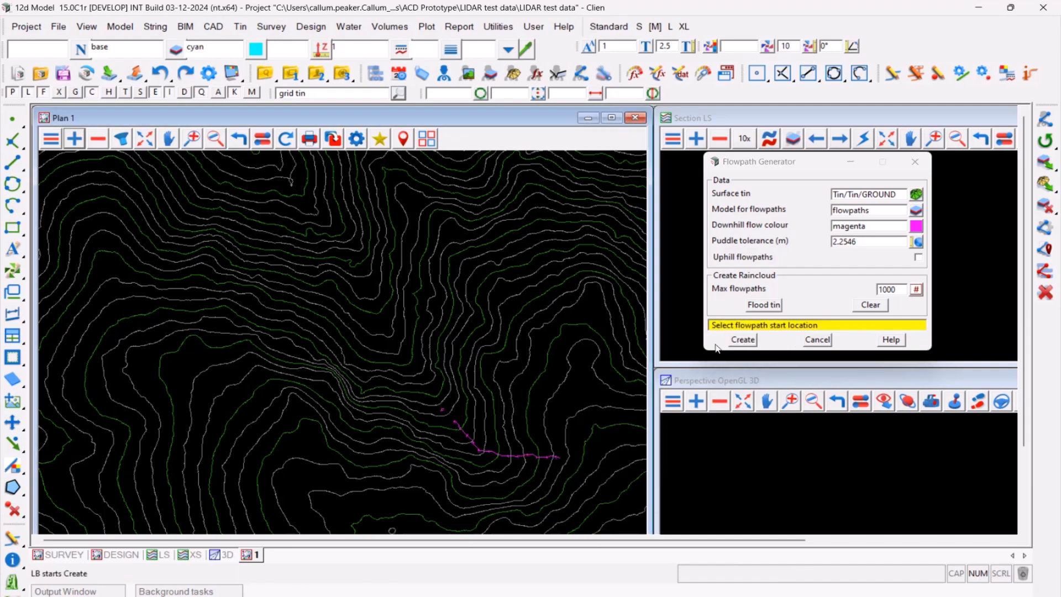
left_click(428, 387)
middle_click(429, 387)
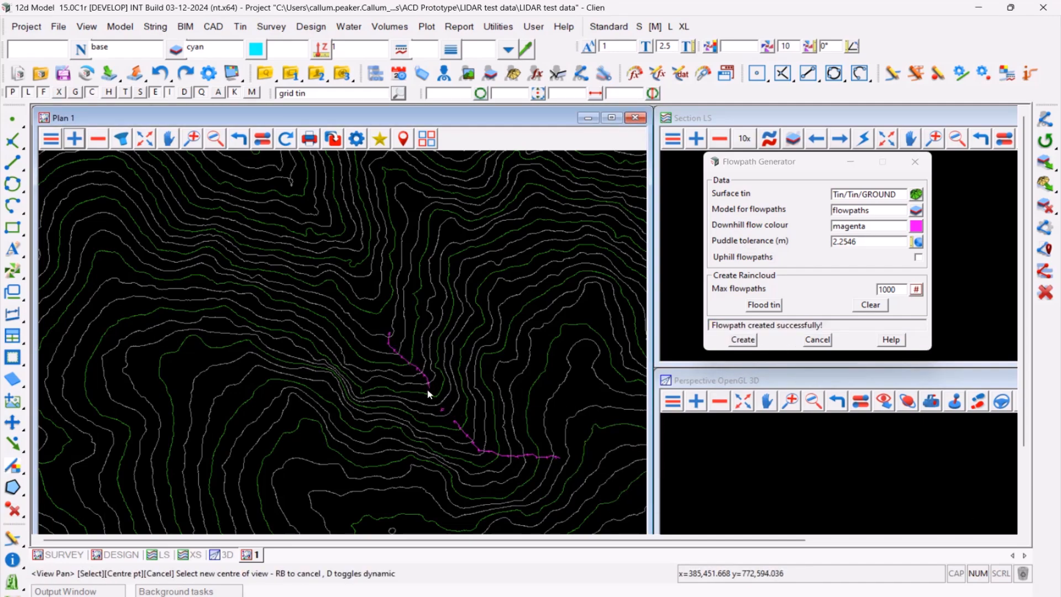
left_click(743, 340)
left_click(378, 314)
middle_click(378, 314)
- Examine the tin triangles around the flowpaths, and return the plan to contour display
scroll(473, 417, "up", 2)
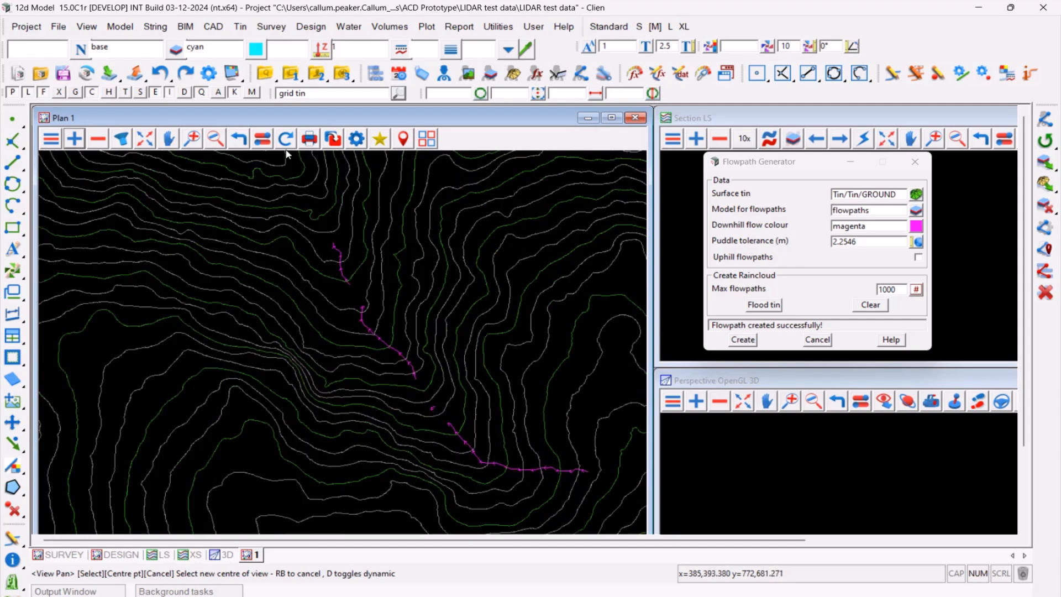
left_click(263, 145)
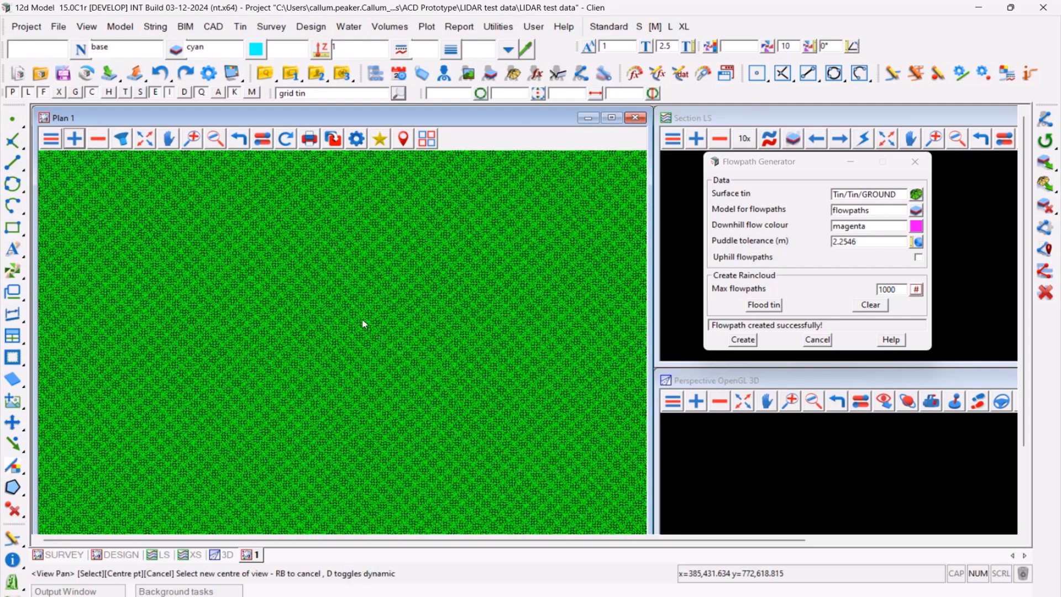
scroll(376, 353, "up", 5)
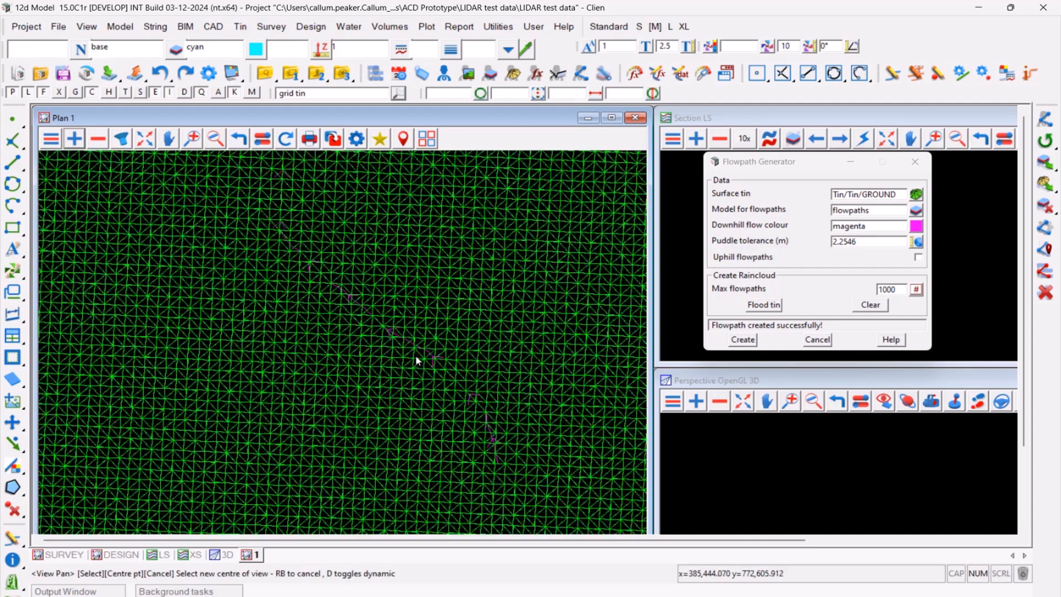
left_click(263, 138)
scroll(300, 256, "down", 5)
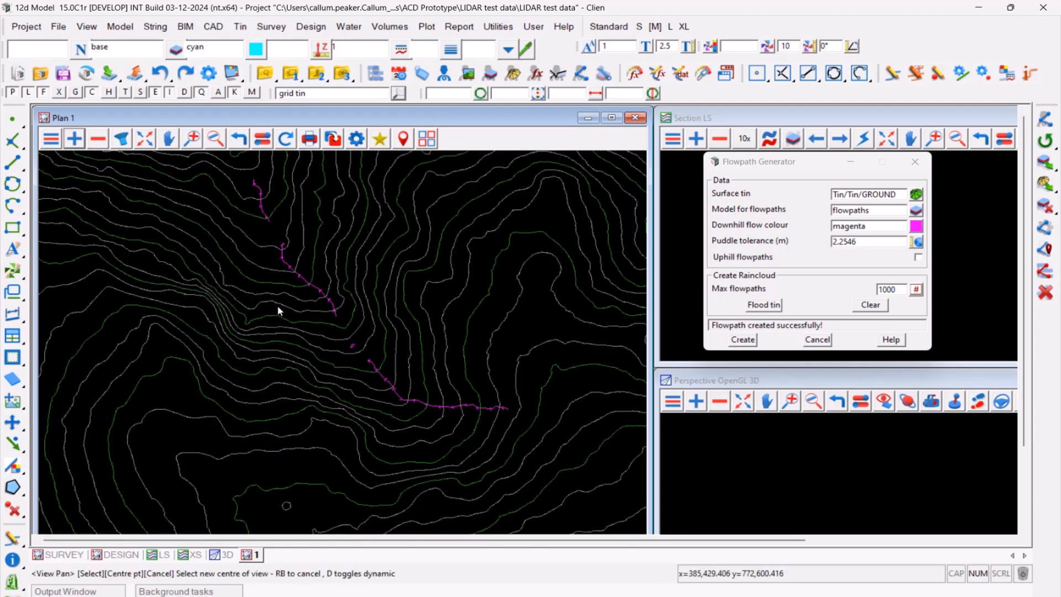
- Set the plan view's contour increment to 0.1 in the tin settings and examine the contours around the flowpaths
scroll(280, 161, "up", 1)
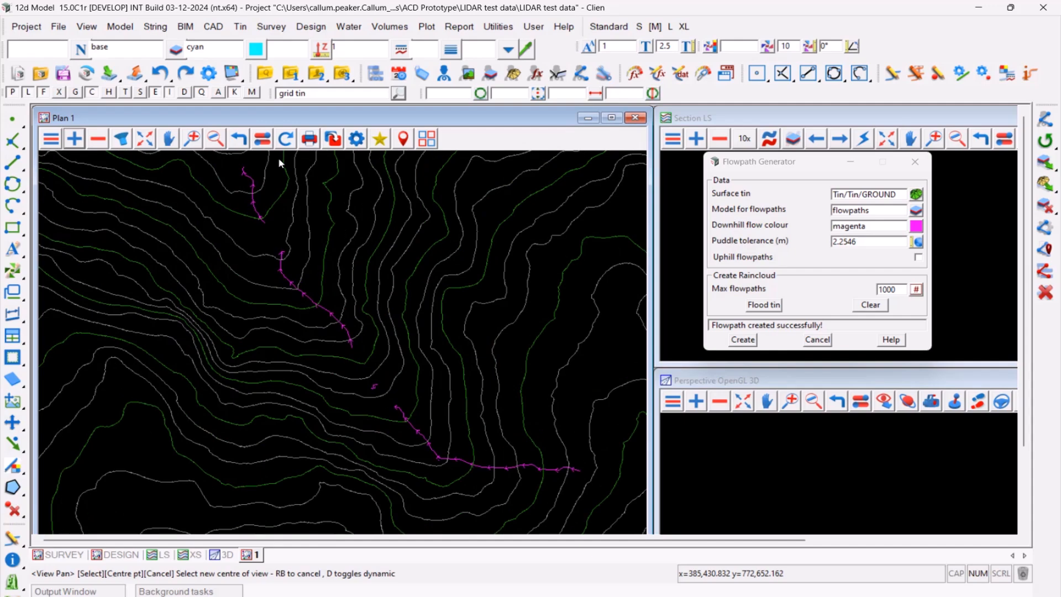
left_click(356, 139)
left_click(410, 237)
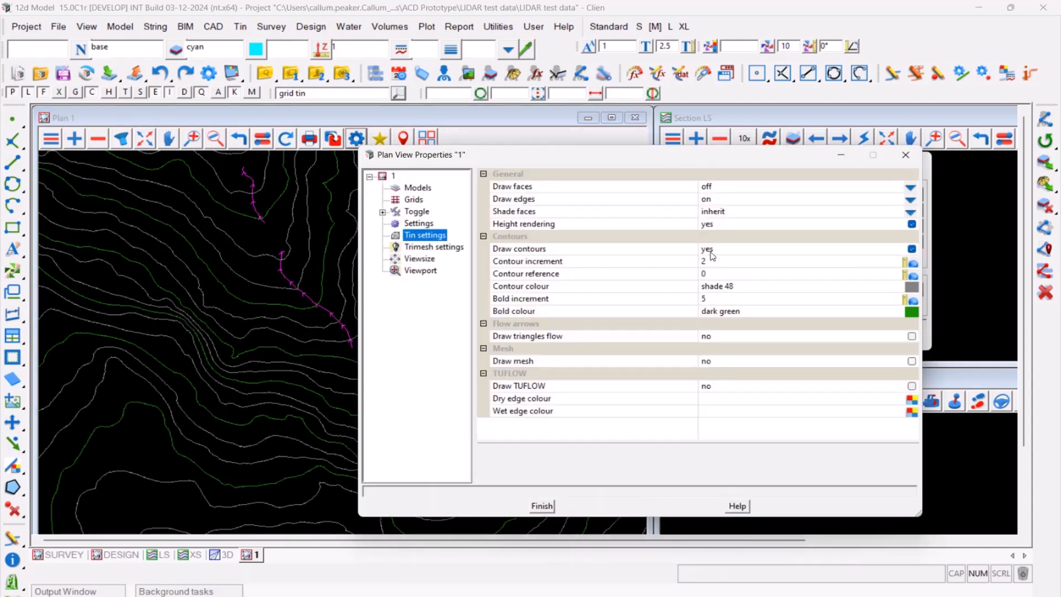
left_click(712, 260)
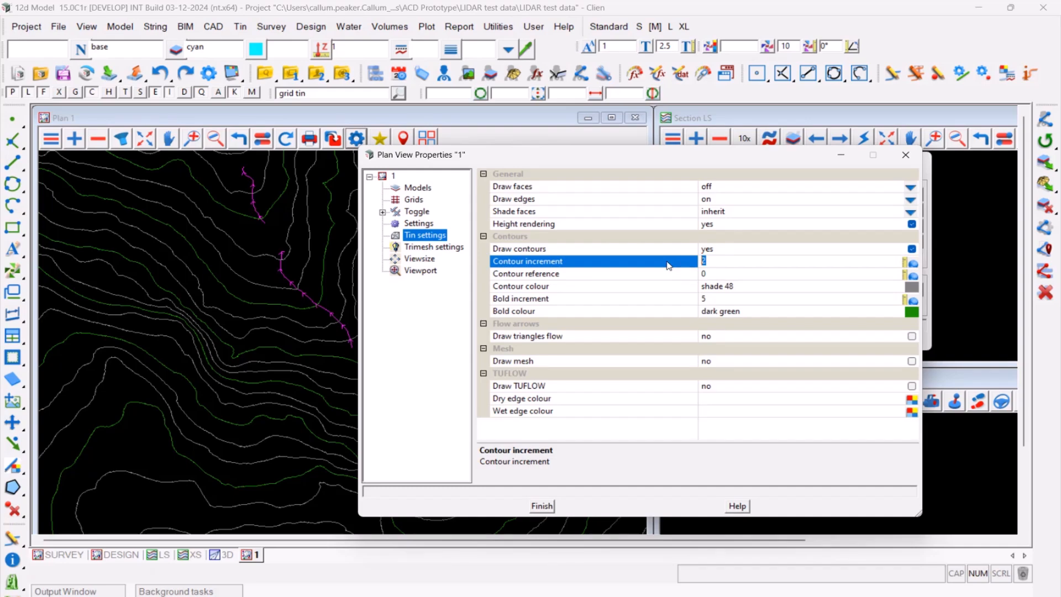
type("0.1")
key("Return")
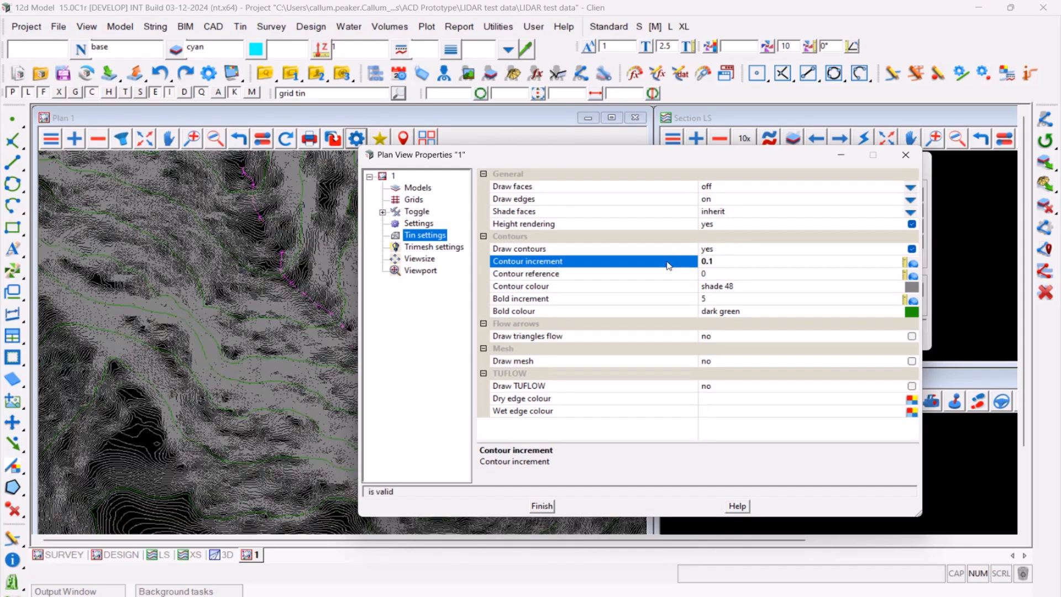
left_click_drag(571, 167, 849, 415)
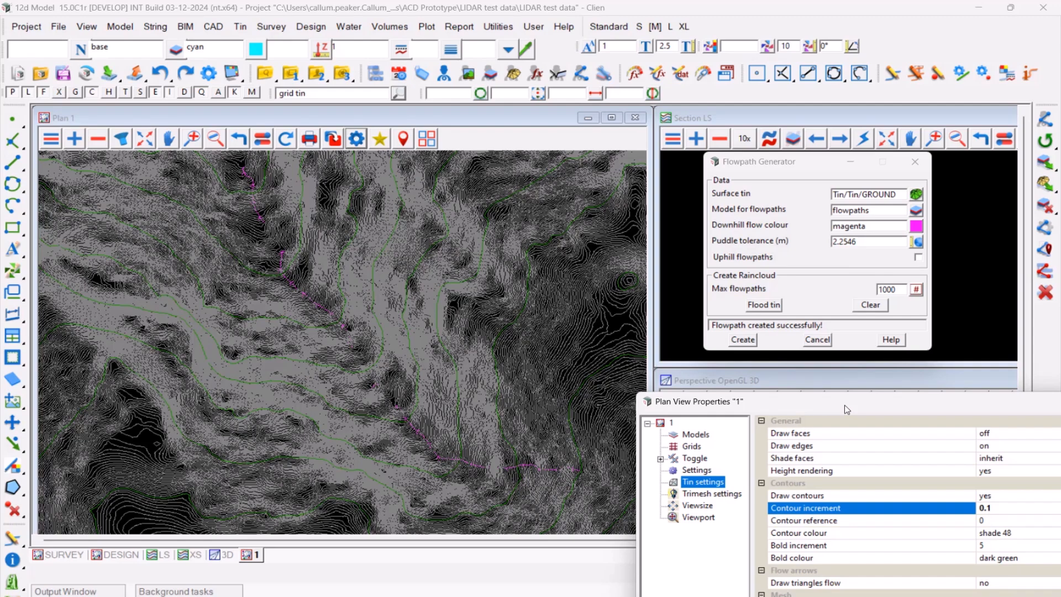
left_click_drag(845, 410, 383, 194)
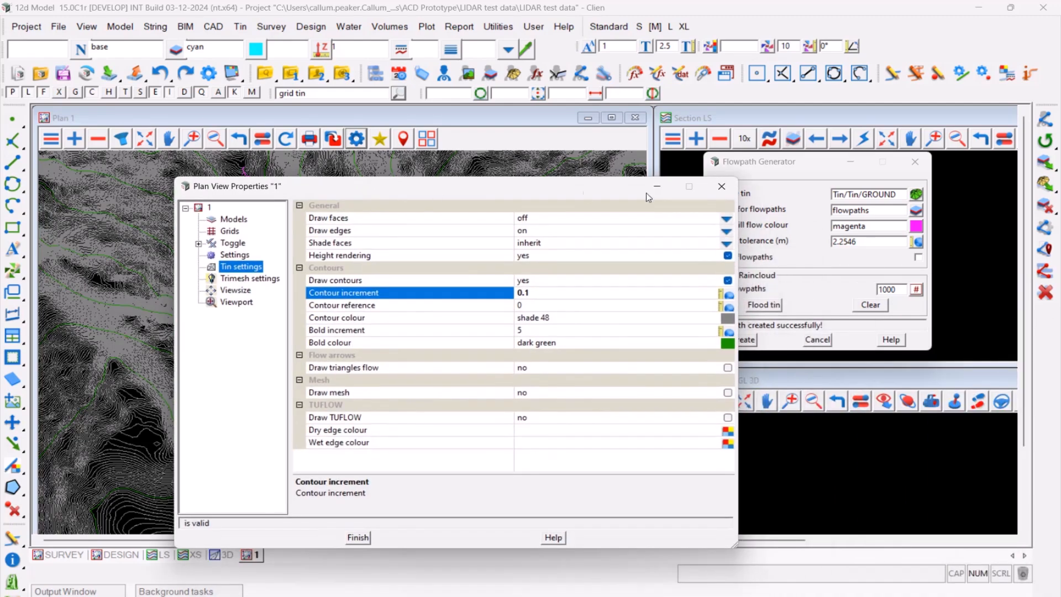
- Set the plan view's contour increment to 2 in the tin settings, and clear the generated flowpaths
left_click(732, 188)
left_click(357, 138)
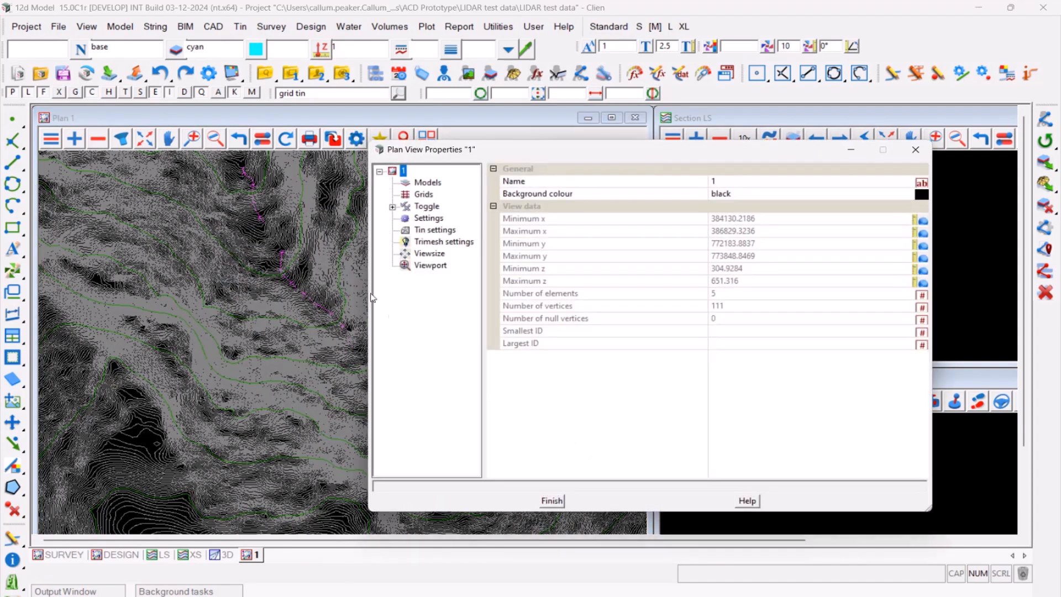
left_click(435, 231)
left_click(735, 261)
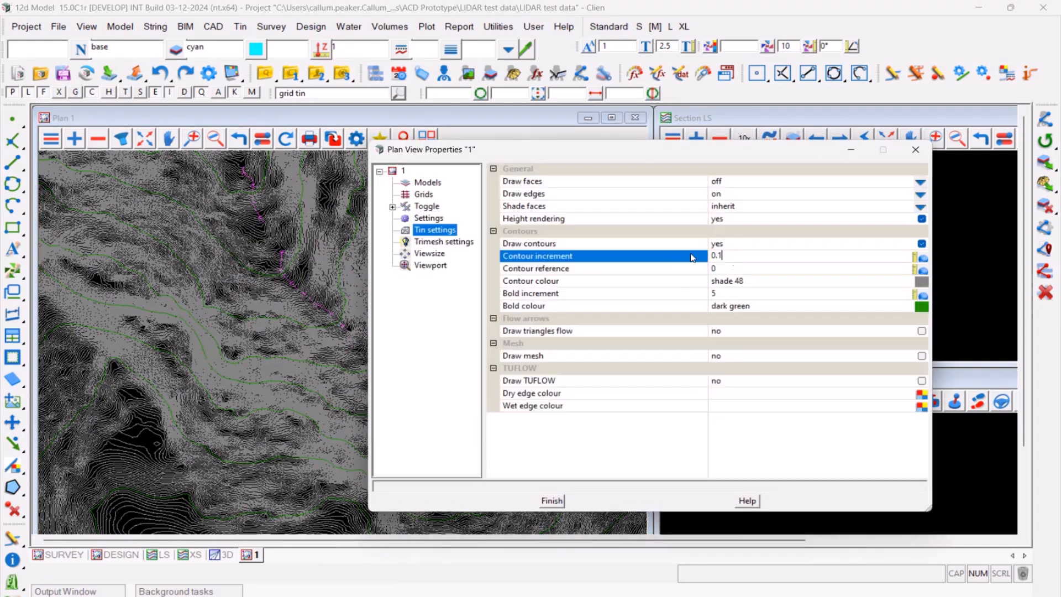
type("2")
key("Return")
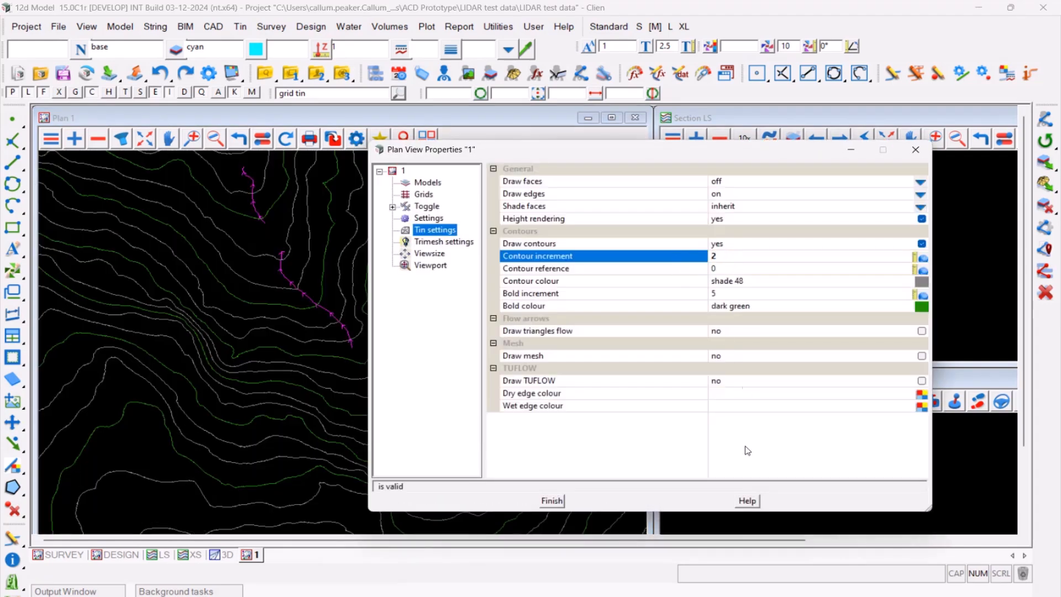
left_click(552, 502)
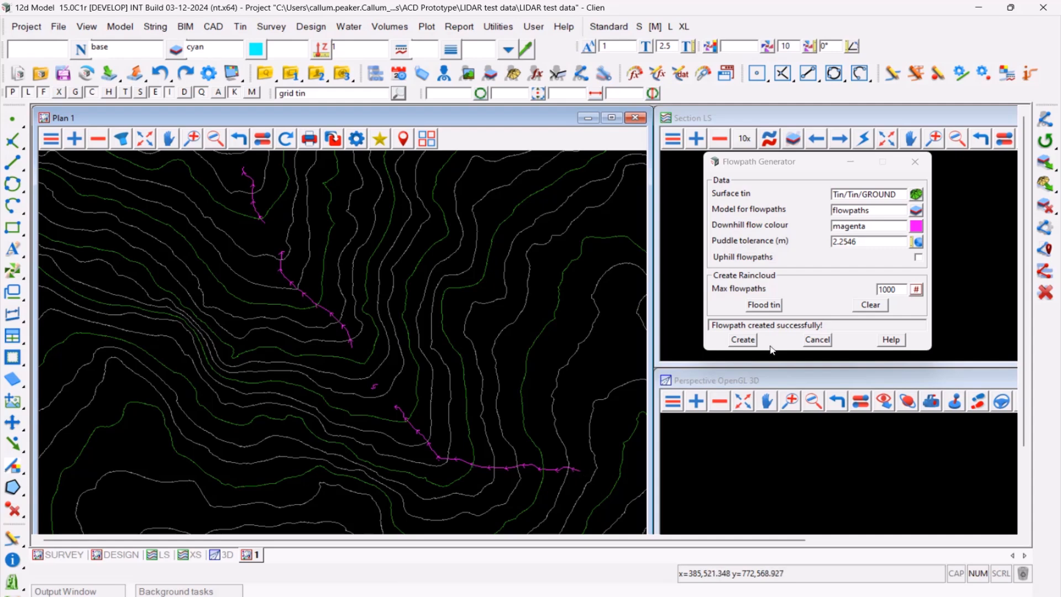
left_click(870, 306)
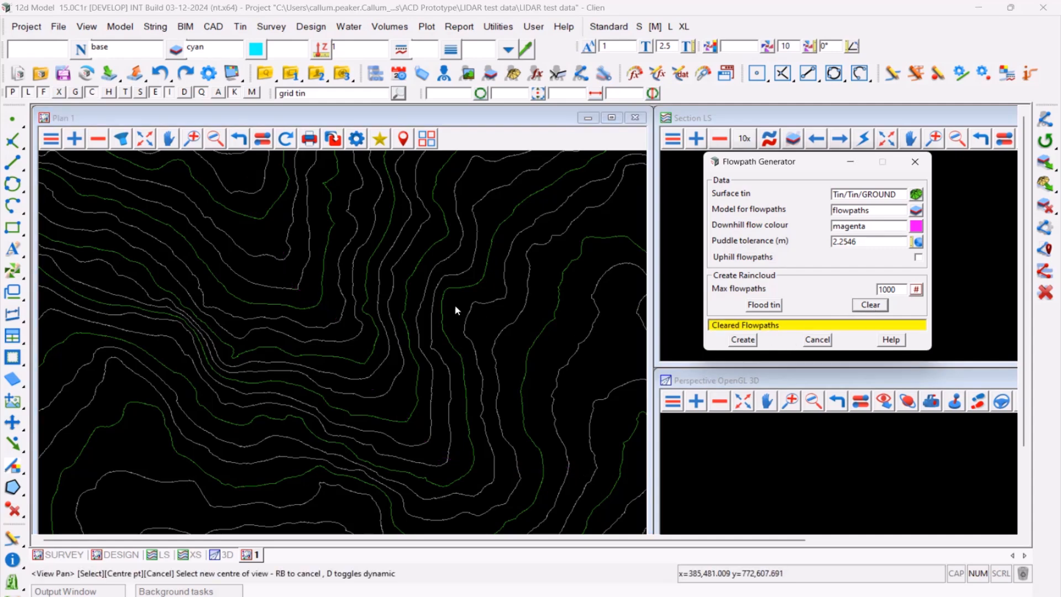
- Find the Regular Grid of Tin option and choose Tin/Tin/GROUND as the tin to grid
left_click(398, 93)
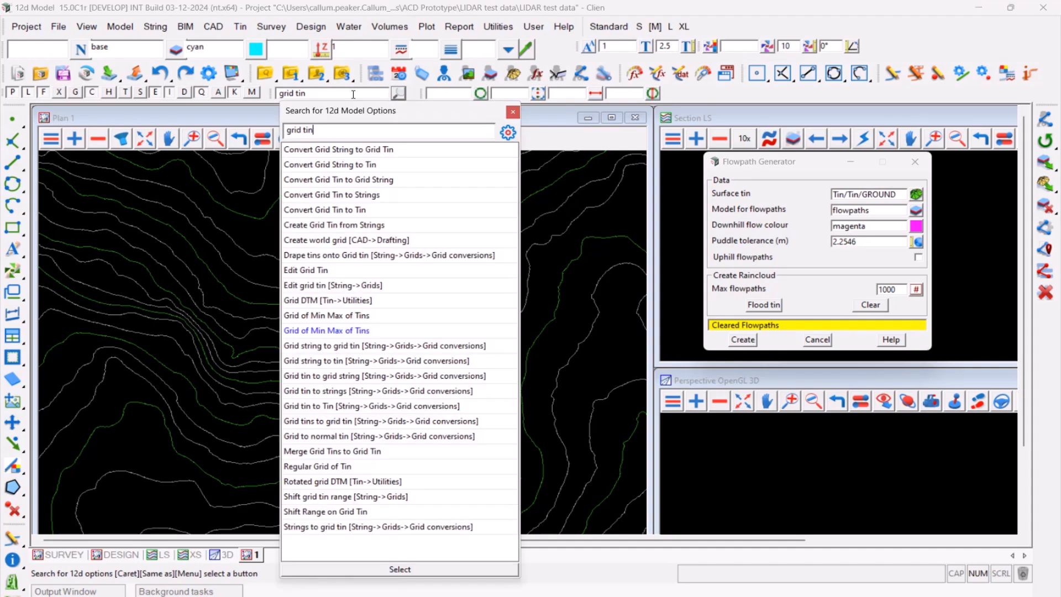
double_click(325, 467)
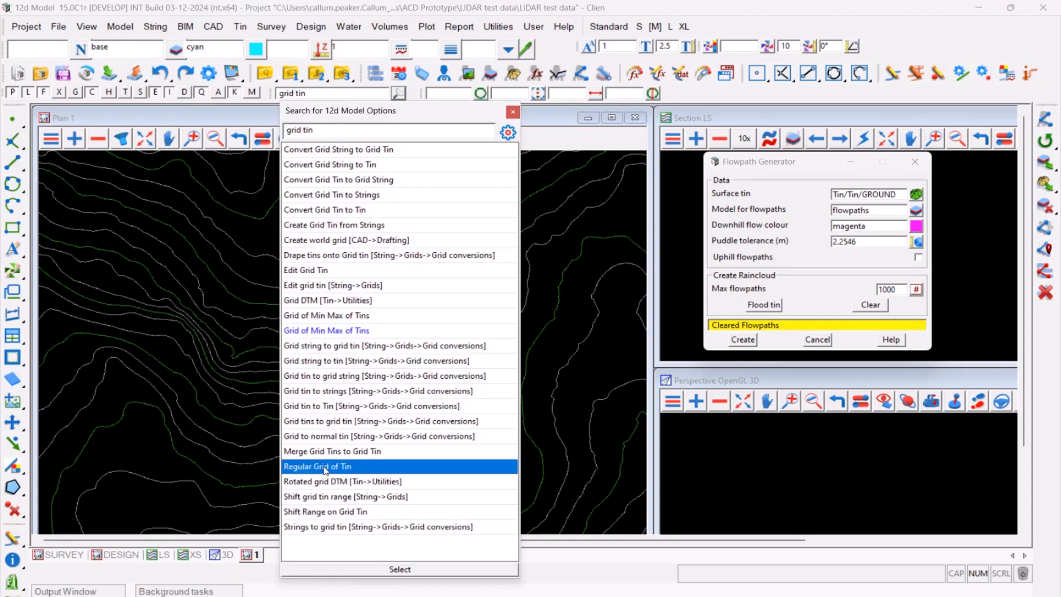
left_click_drag(389, 379, 479, 101)
left_click(634, 108)
left_click(650, 171)
left_click(664, 191)
double_click(710, 210)
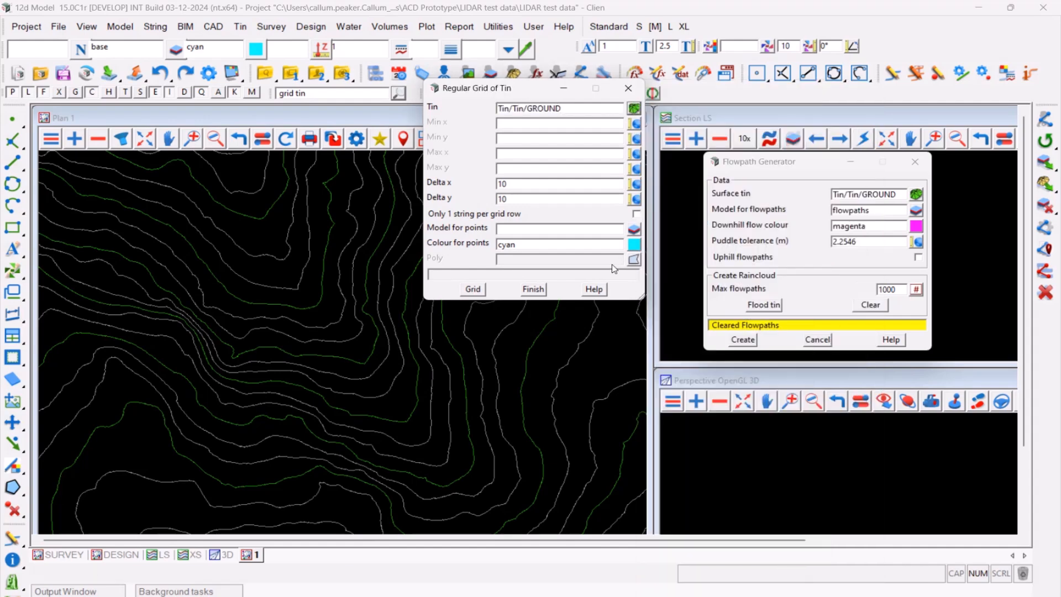
- Grid the tin at delta x 10 and delta y 10 into the model "grid" with cyan points, and close the tool
left_click_drag(518, 186, 439, 196)
left_click(537, 188)
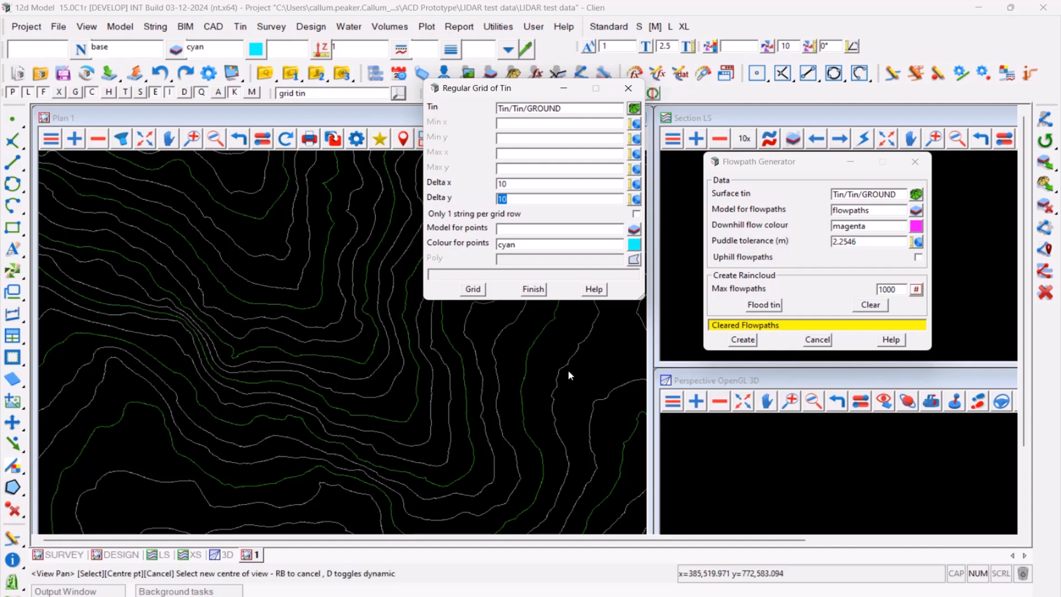
left_click(522, 185)
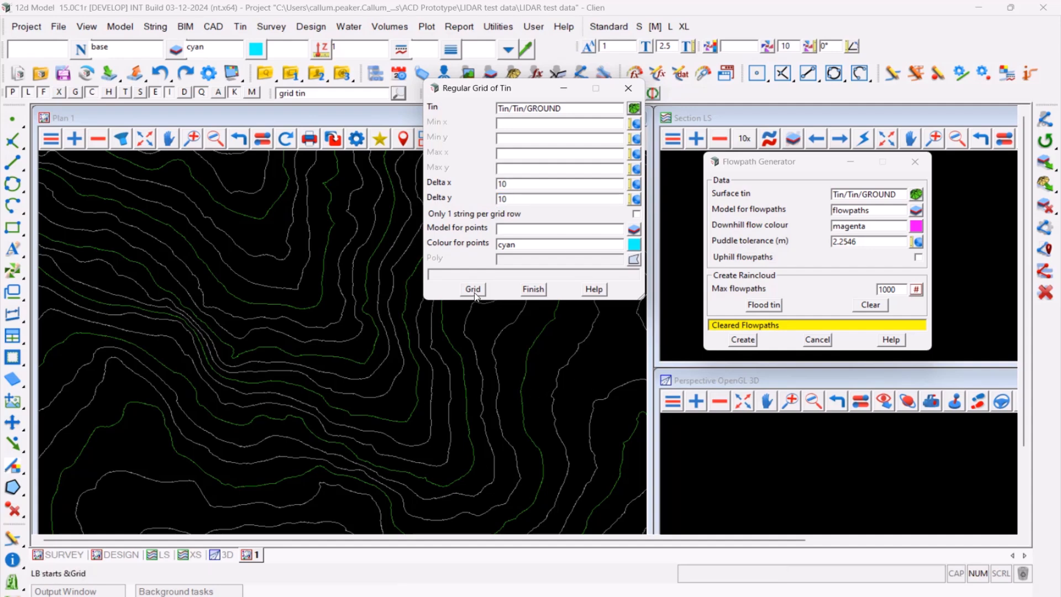
type("grid")
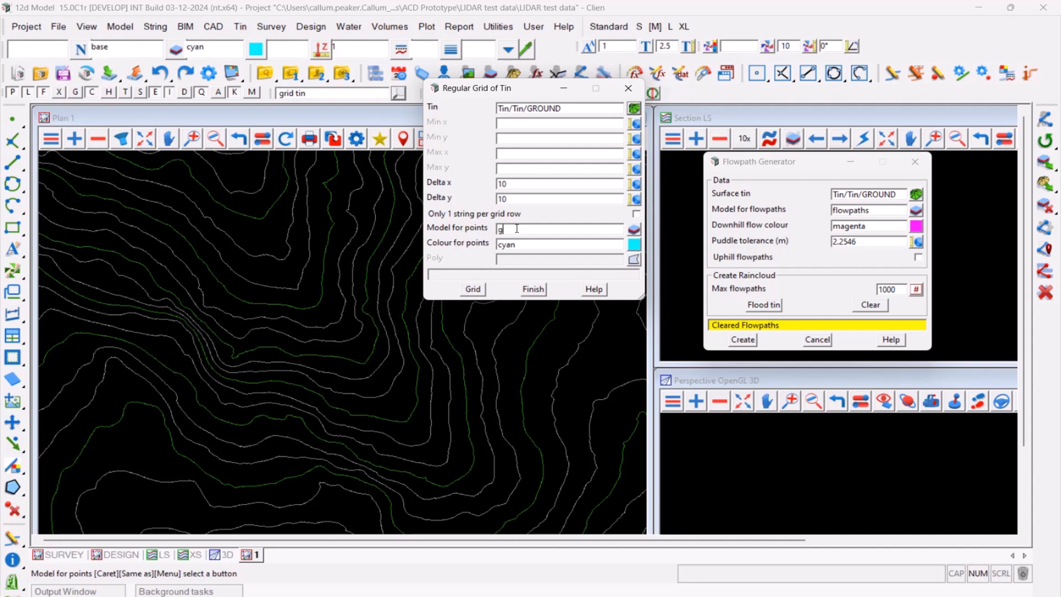
left_click(470, 289)
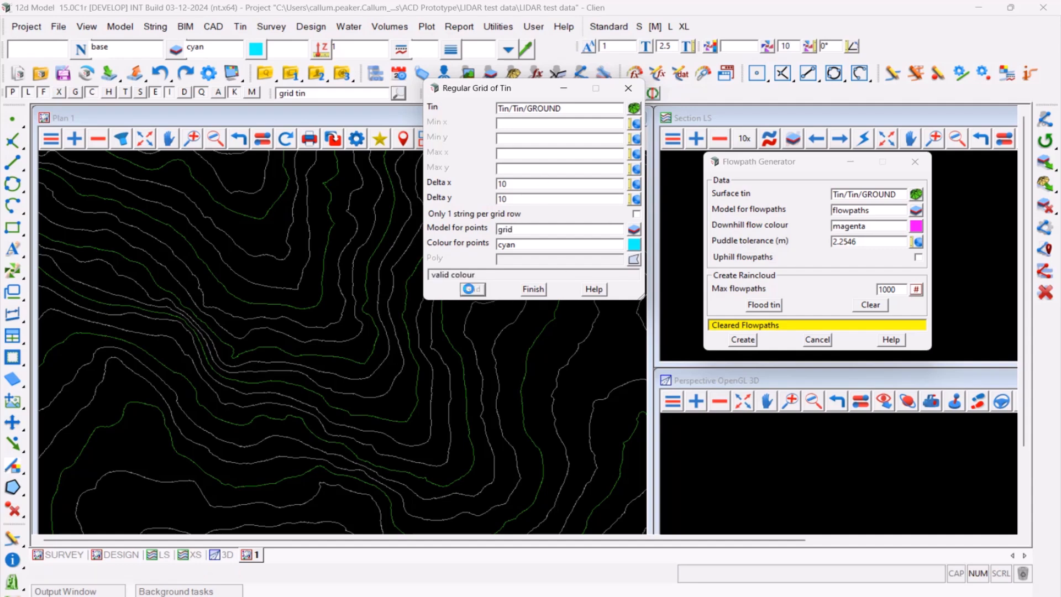
left_click(534, 289)
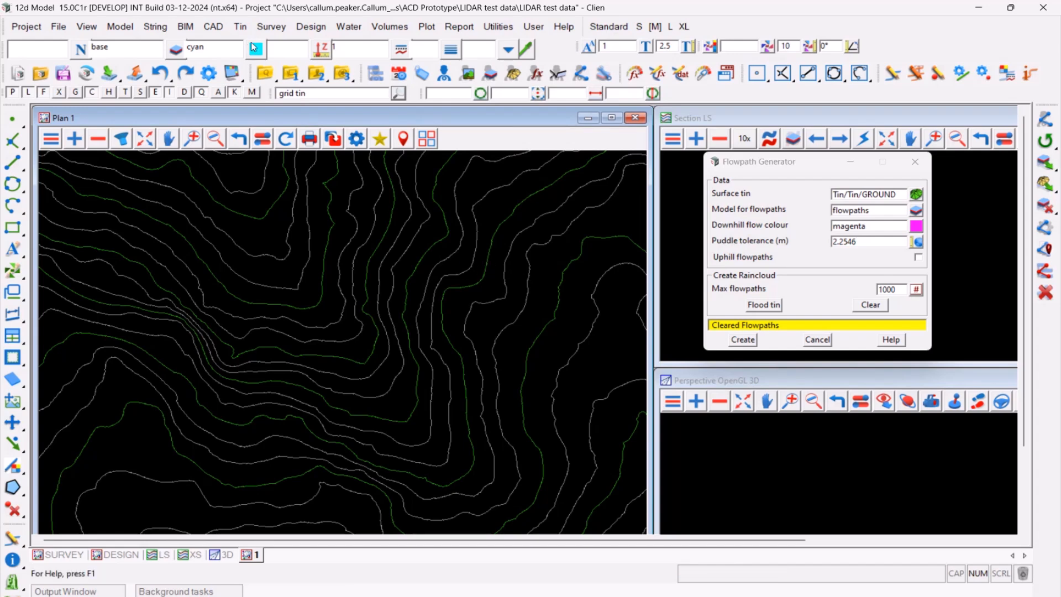
- Open Triangulate a Data Source and choose the model "grid" as the data to triangulate
left_click(240, 27)
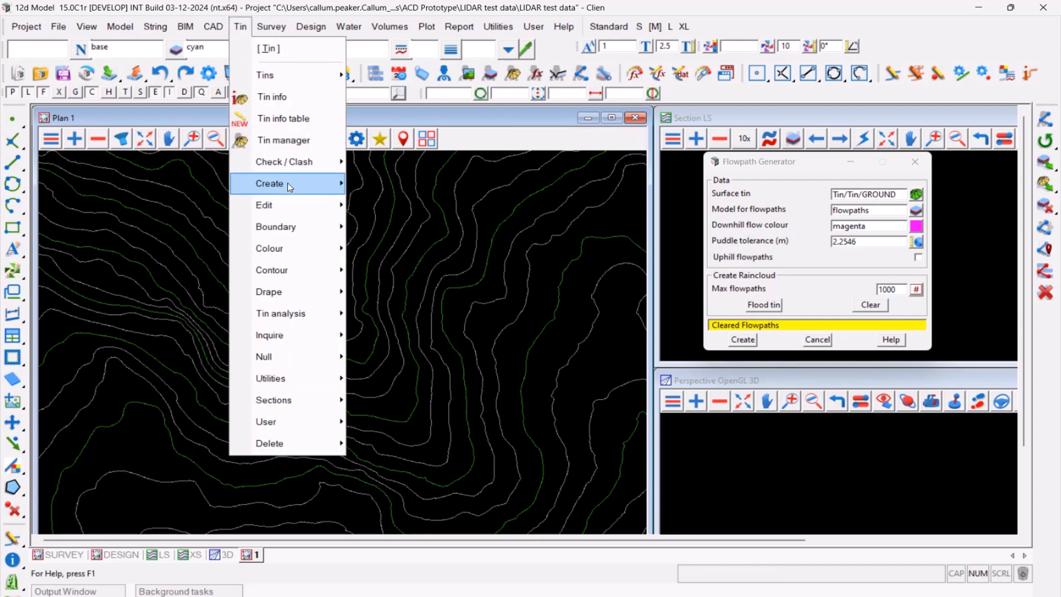
mouse_move(288, 183)
left_click(392, 210)
left_click(449, 241)
left_click(629, 293)
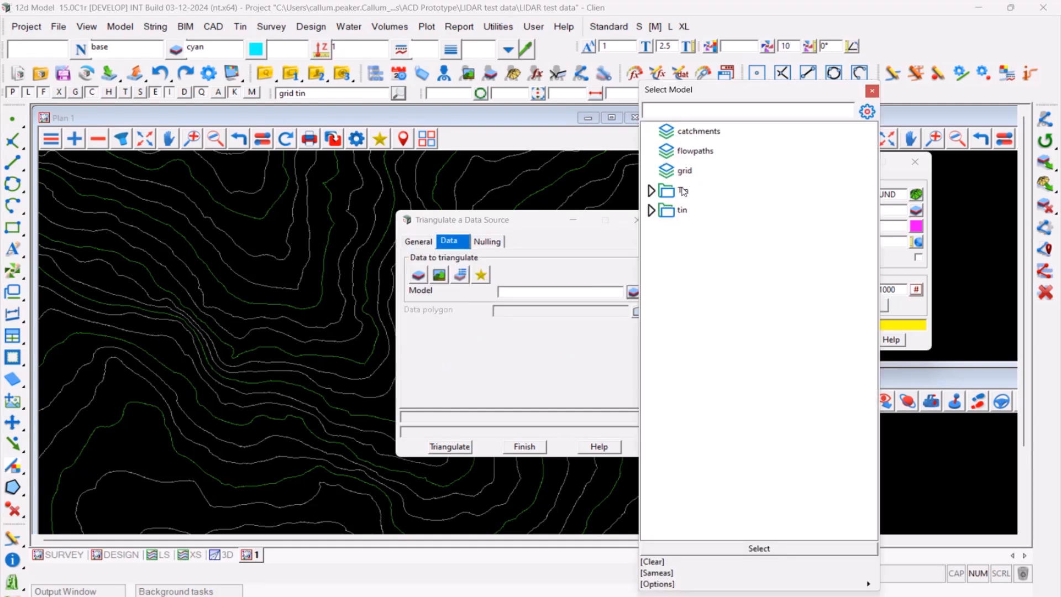
left_click(684, 167)
- Review the general and data settings for triangulating the grid model, and close the dialog without creating a tin
left_click(418, 241)
left_click(617, 275)
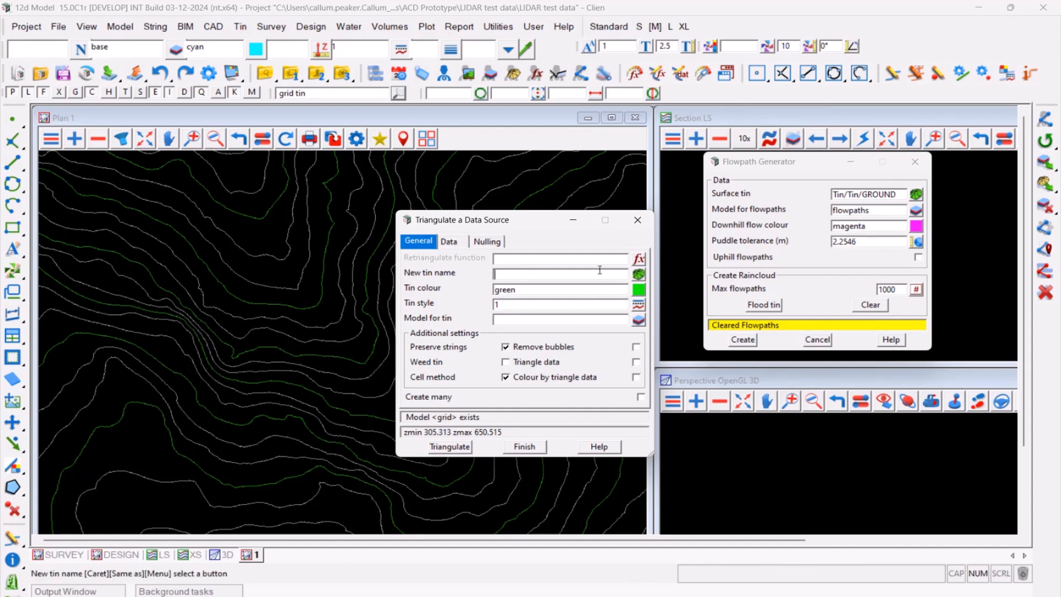
left_click(442, 246)
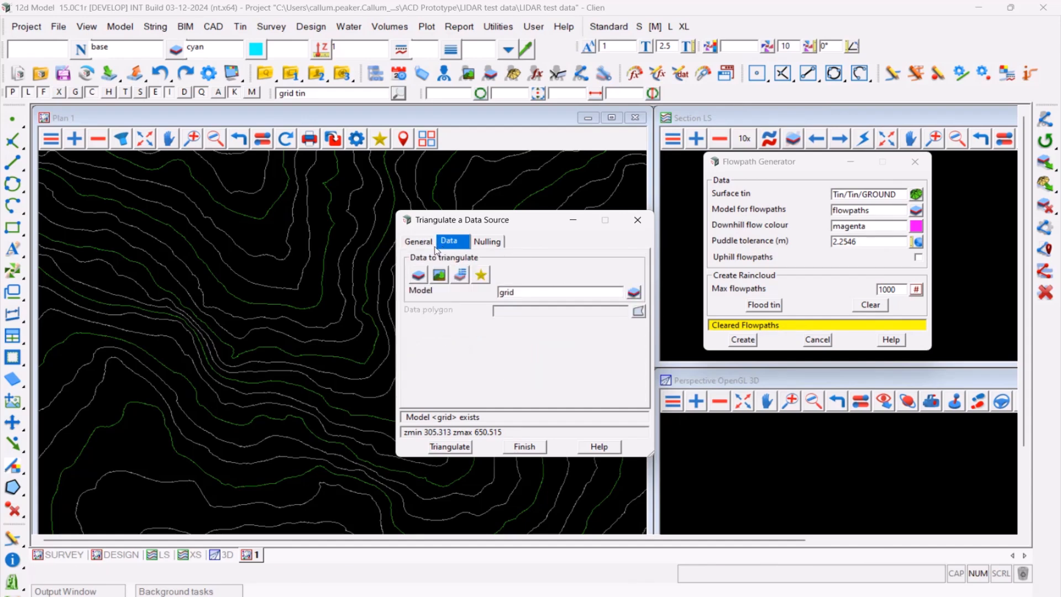
left_click(428, 242)
left_click(449, 243)
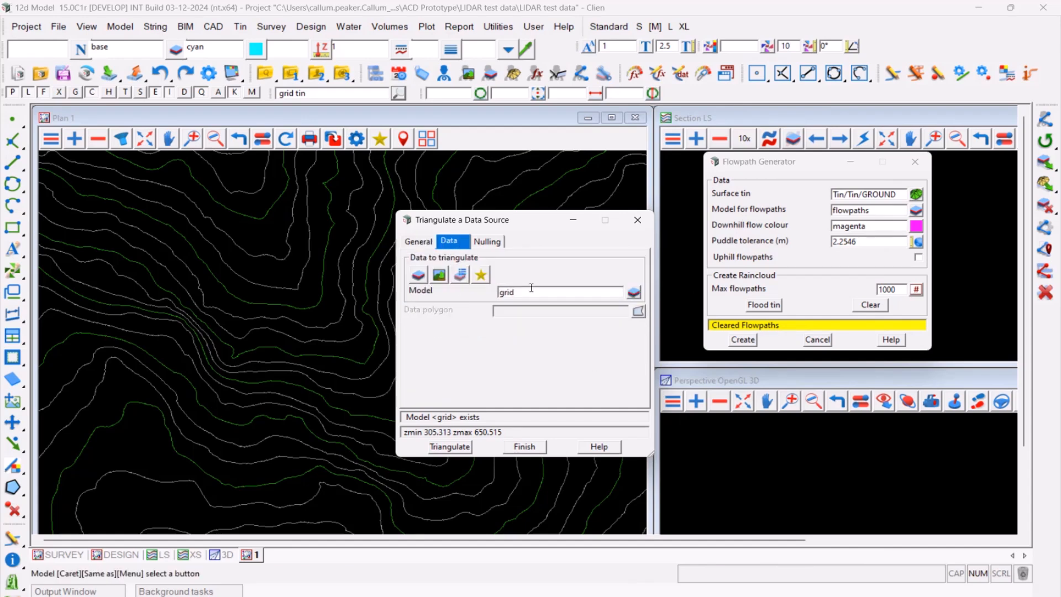
left_click(416, 242)
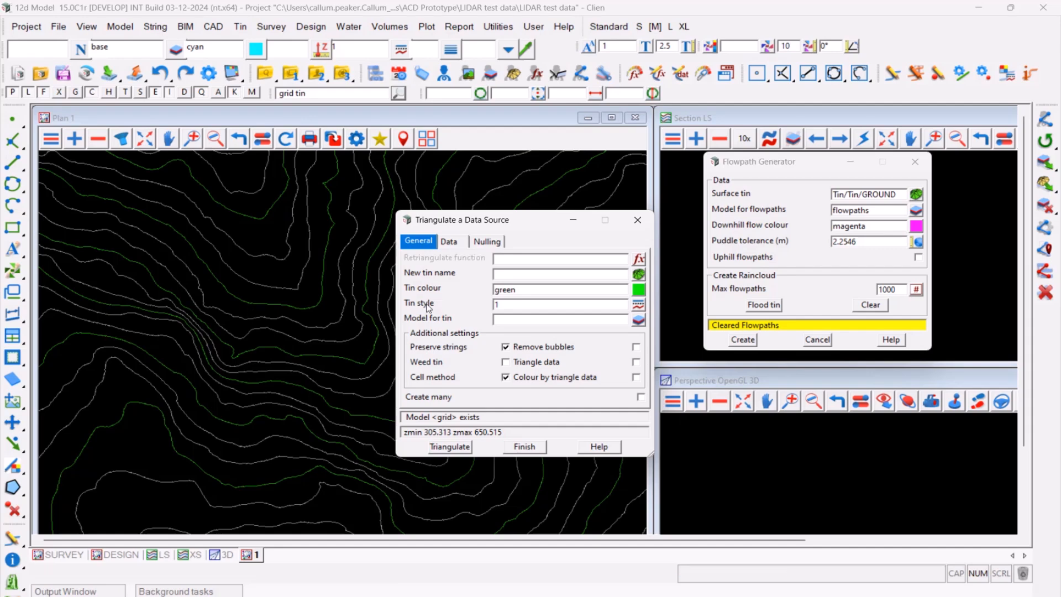
left_click(525, 447)
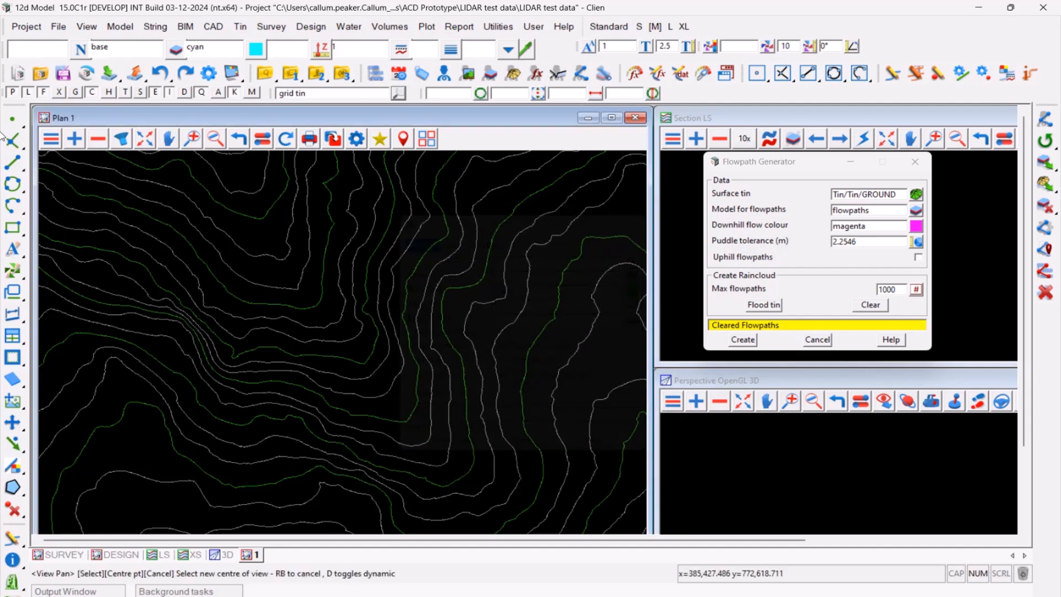
- Replace the ground tin in plan view 1 with the gridded tin 10m model from the tin folder
left_click(98, 139)
left_click(127, 172)
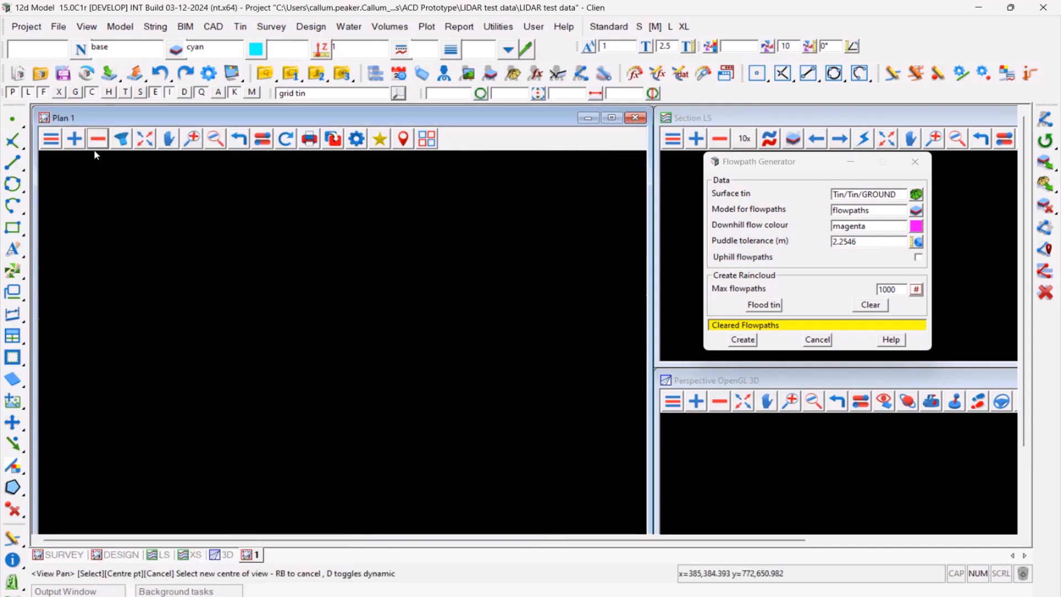
left_click(73, 138)
left_click(92, 211)
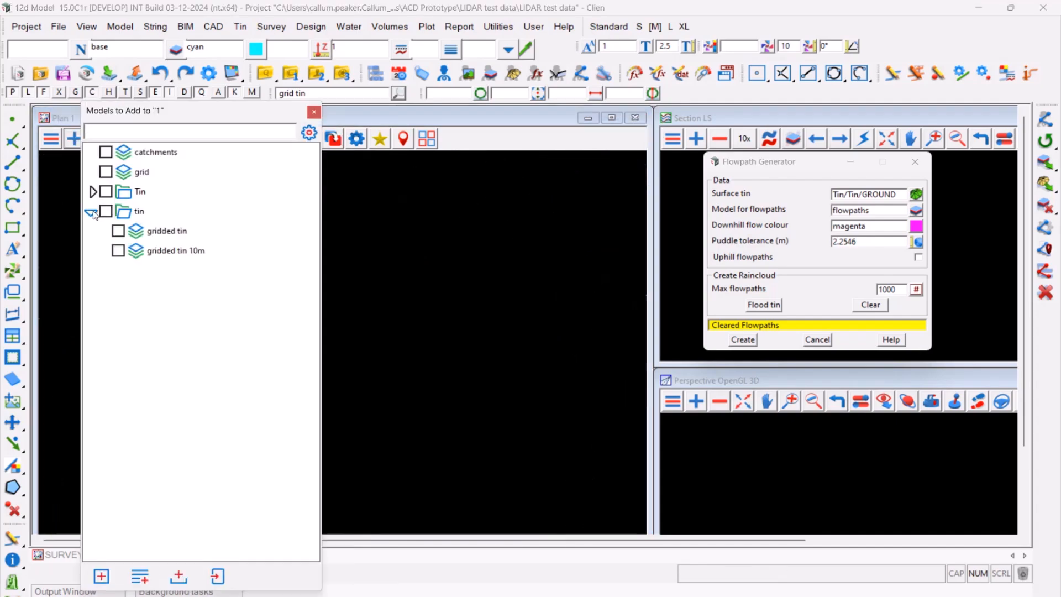
left_click(170, 251)
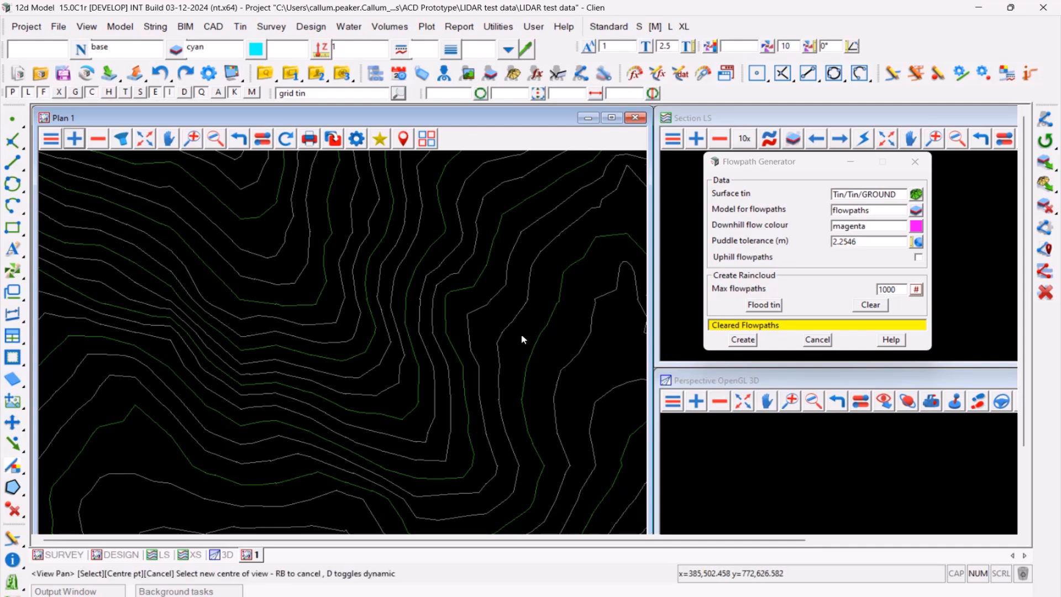
- Set the Flowpath Generator's surface tin to gridded tin 10m and create a magenta downhill flowpath from the lower end of the valley
left_click(916, 194)
left_click(860, 150)
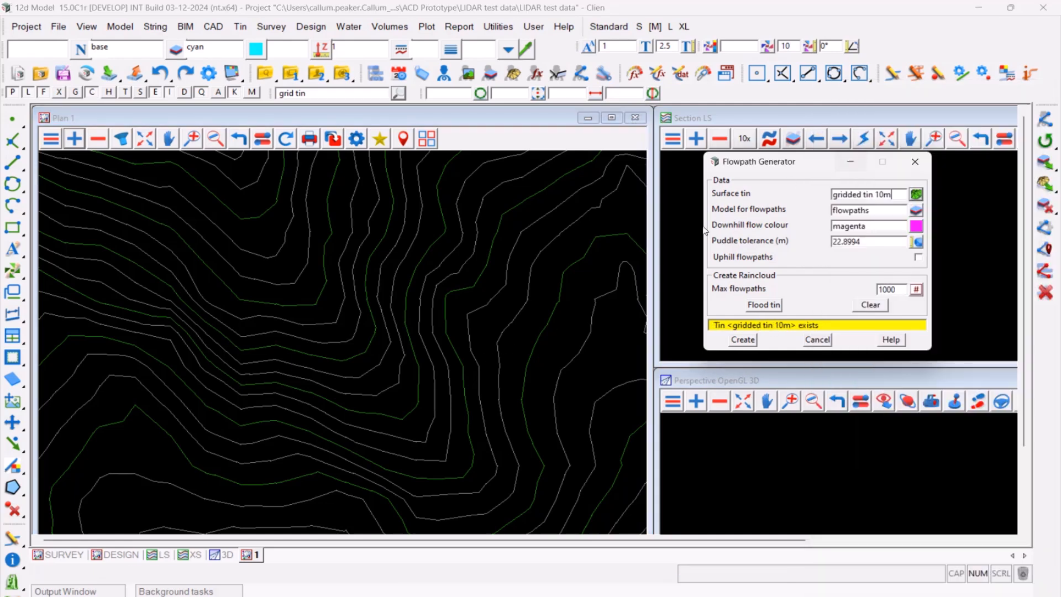
left_click(742, 340)
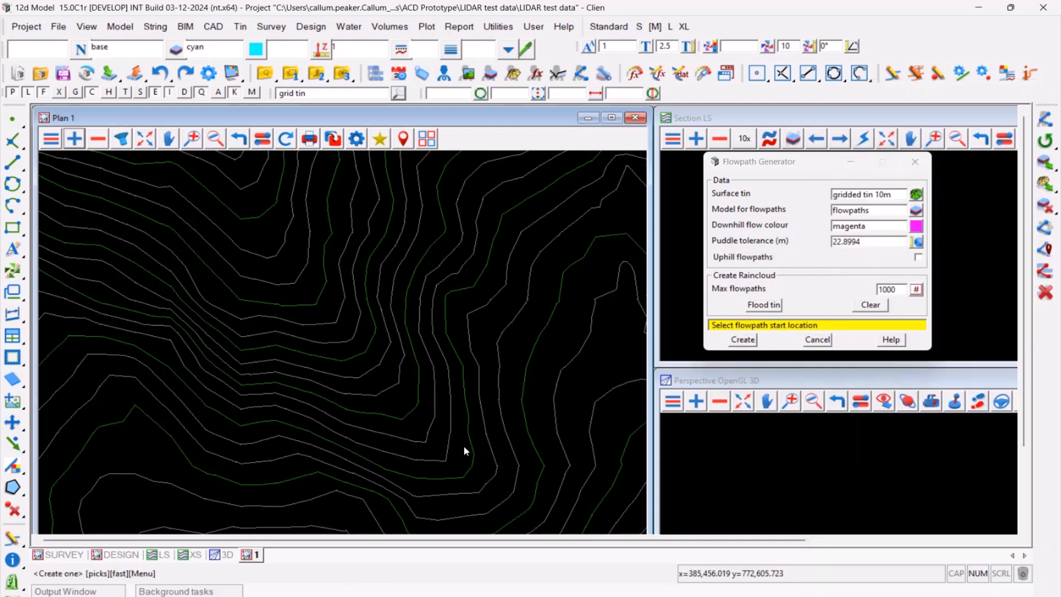
left_click(531, 516)
middle_click_drag(530, 516, 434, 484)
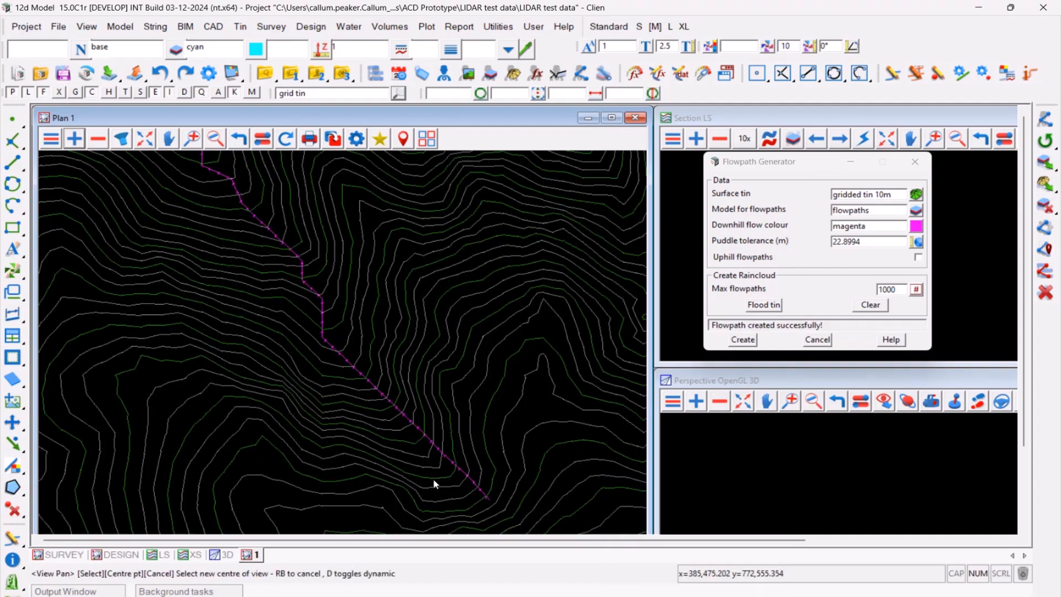
- Examine the downhill end of the new flowpath and set the plan view's contour increment to 0.1
scroll(434, 485, "down", 4)
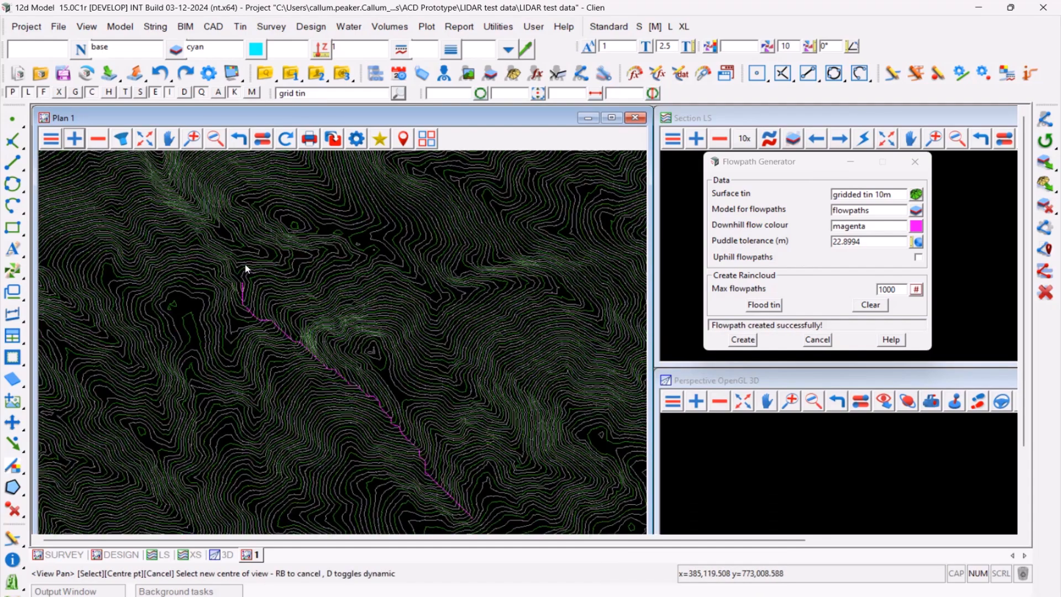
scroll(247, 270, "up", 4)
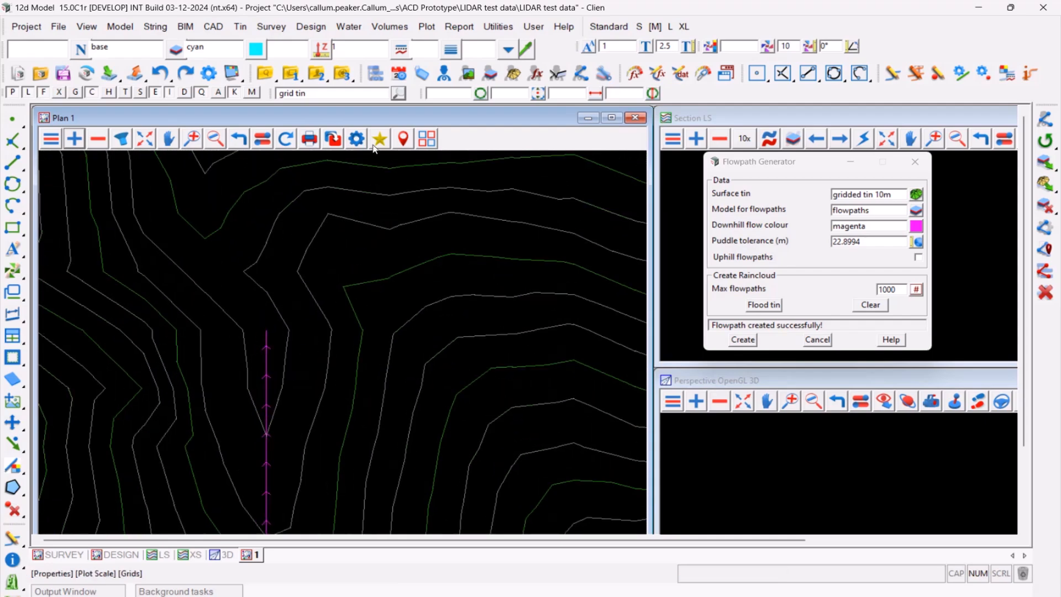
left_click(356, 138)
left_click(420, 221)
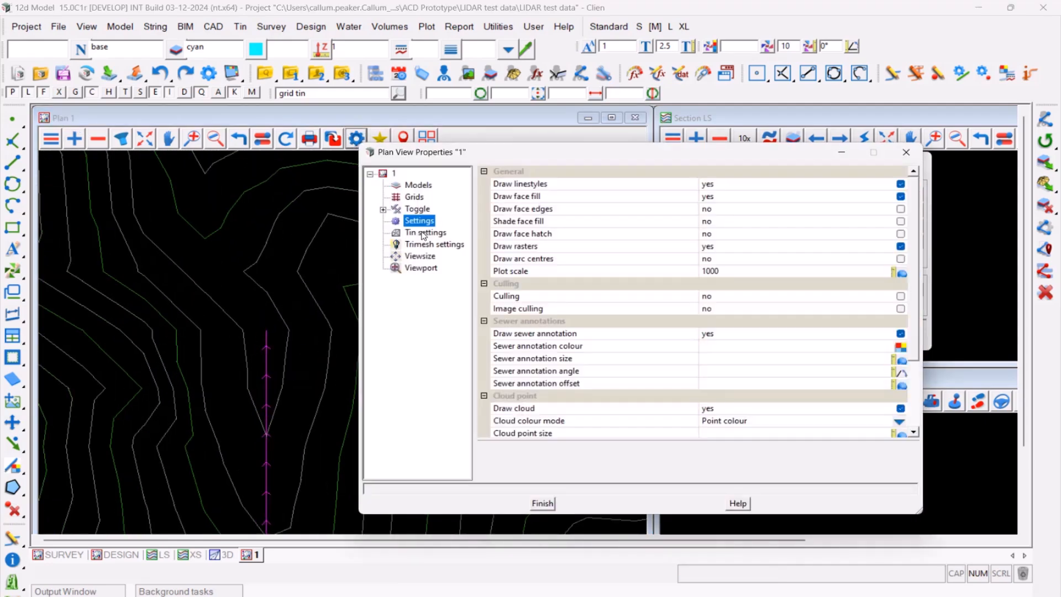
left_click(423, 234)
left_click(658, 256)
type("0.1")
key("Return")
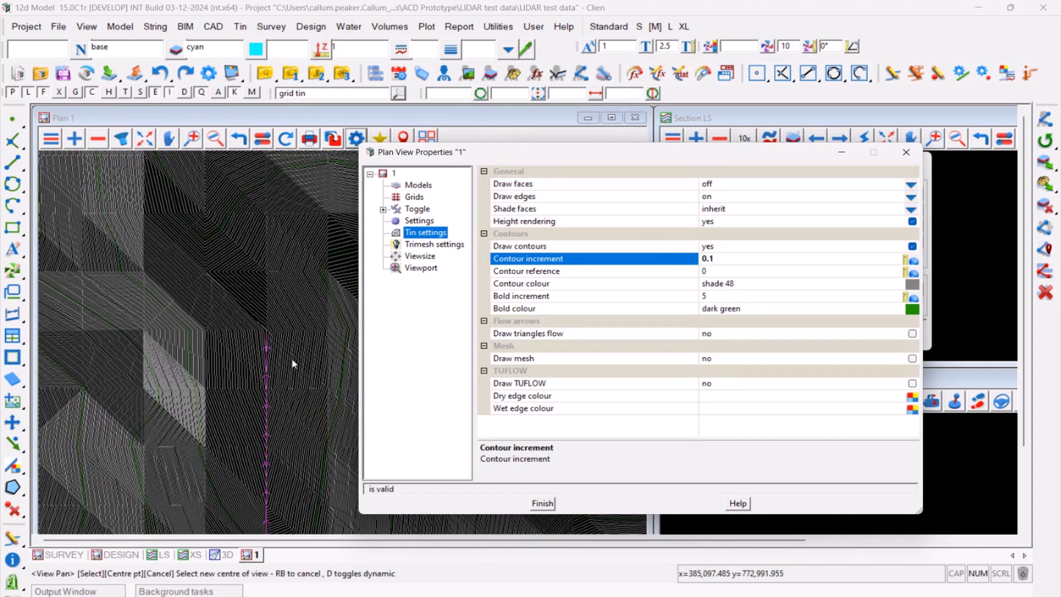
- Set the contour increment to 0.5, examine the contours around the flowpath's end, and close the plan view properties
left_click(710, 258)
type("5")
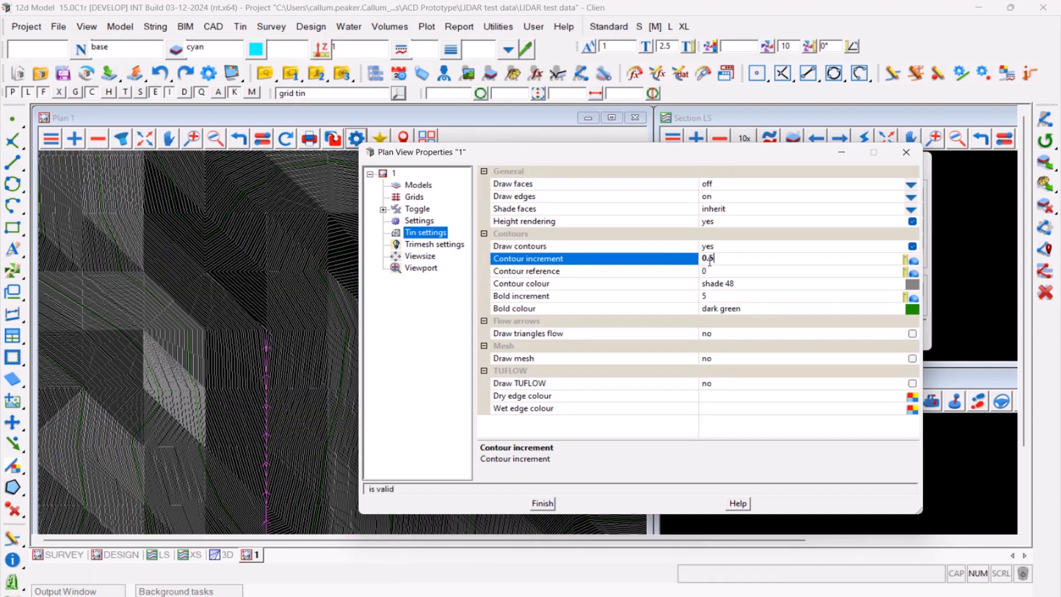
key("Return")
scroll(279, 353, "up", 5)
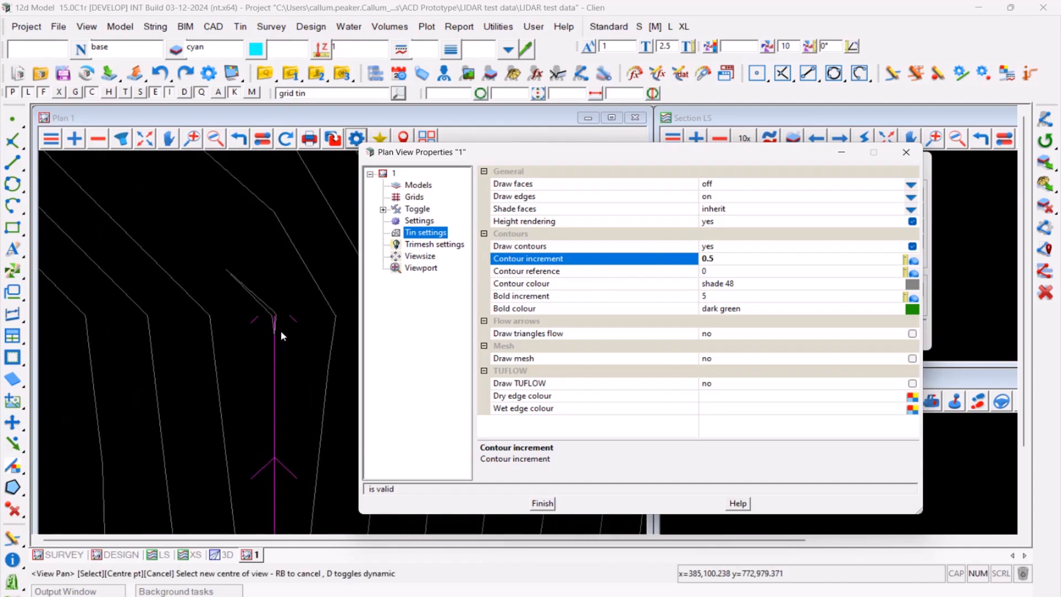
scroll(280, 313, "down", 6)
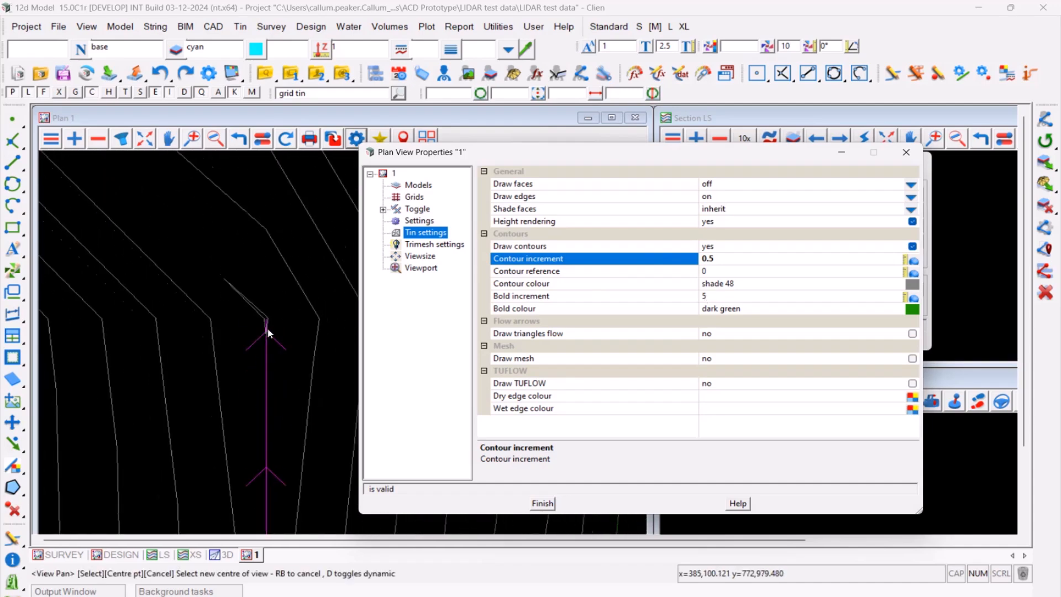
scroll(179, 261, "down", 5)
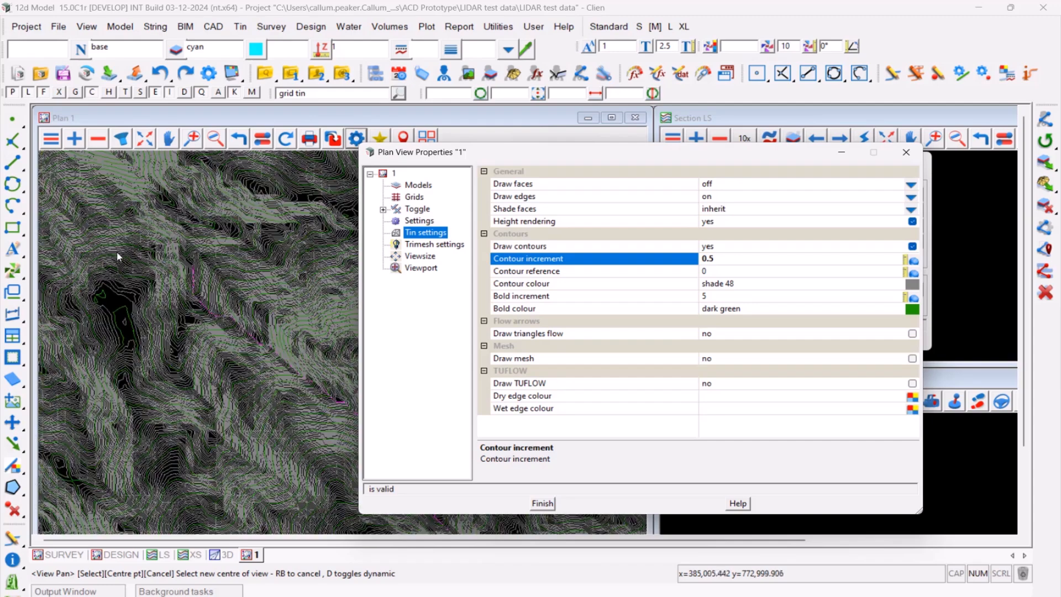
left_click(543, 504)
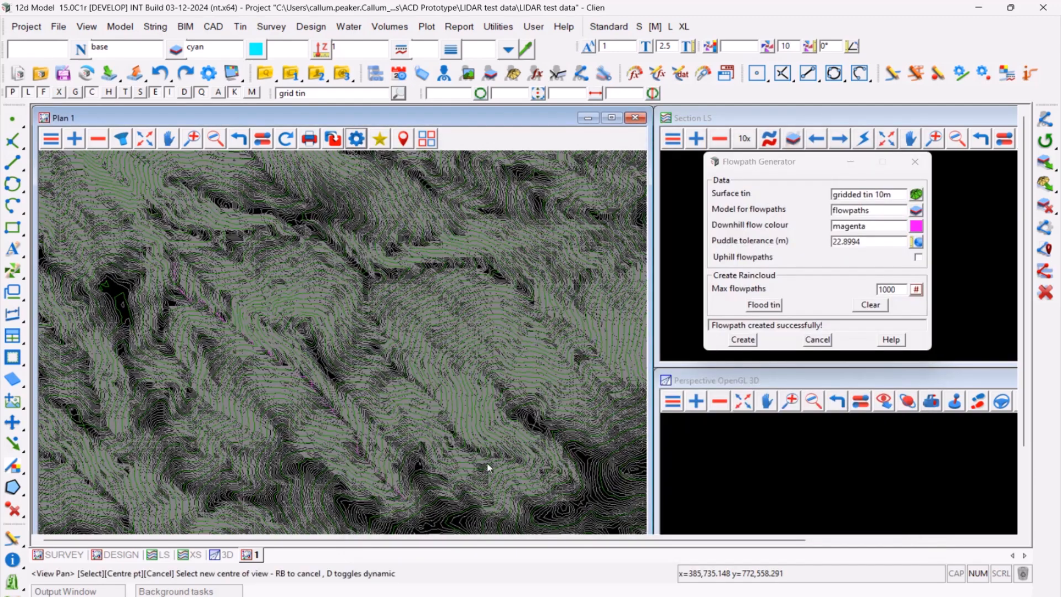